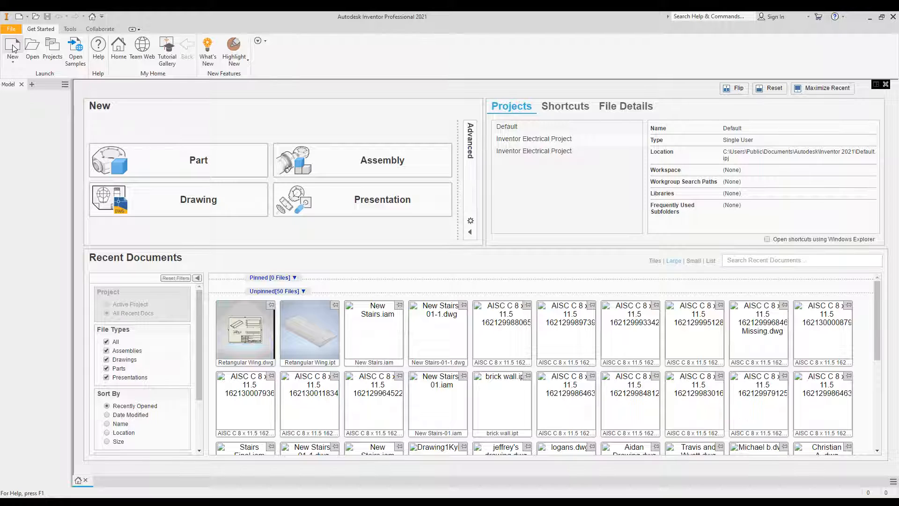
# Create a new part and start a 2D sketch on the YZ plane
pyautogui.click(201, 169)
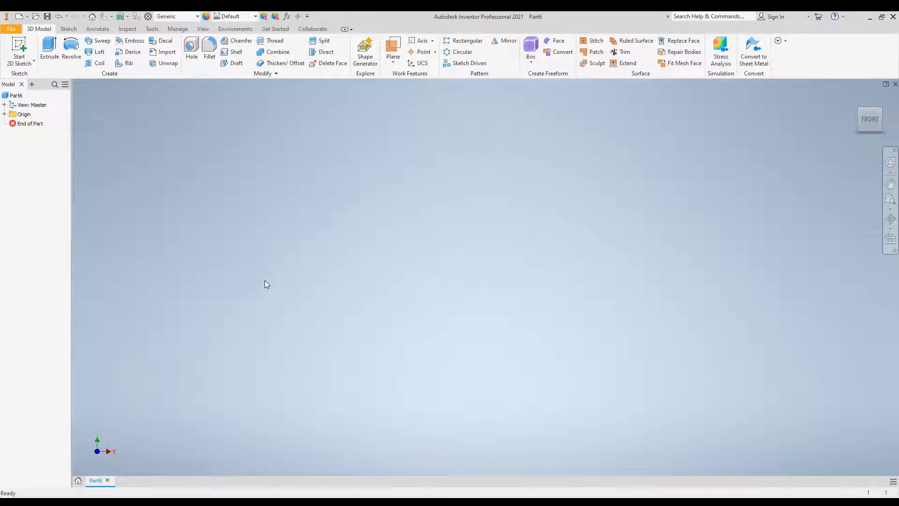
pyautogui.click(21, 45)
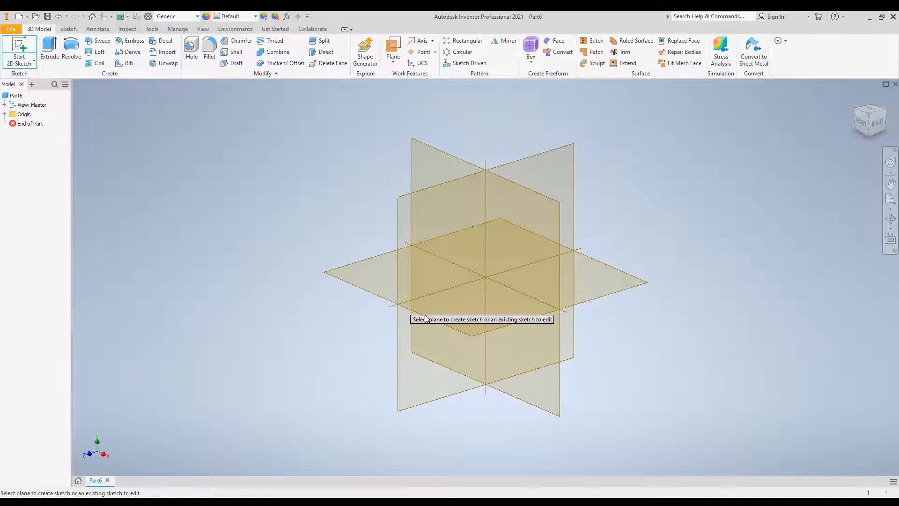
pyautogui.click(875, 128)
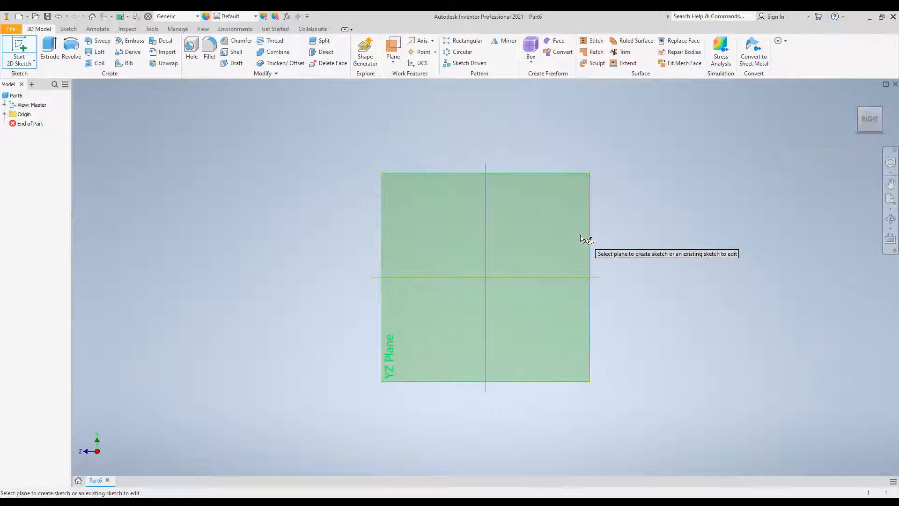
pyautogui.click(526, 228)
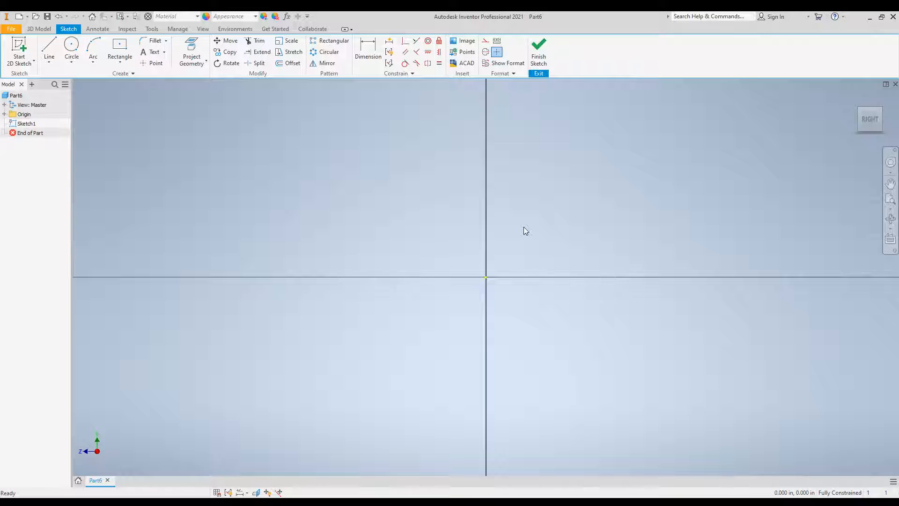
# Sketch a base line along the horizontal axis across the origin, then a shallow line sloping up and back from its right end
pyautogui.click(49, 49)
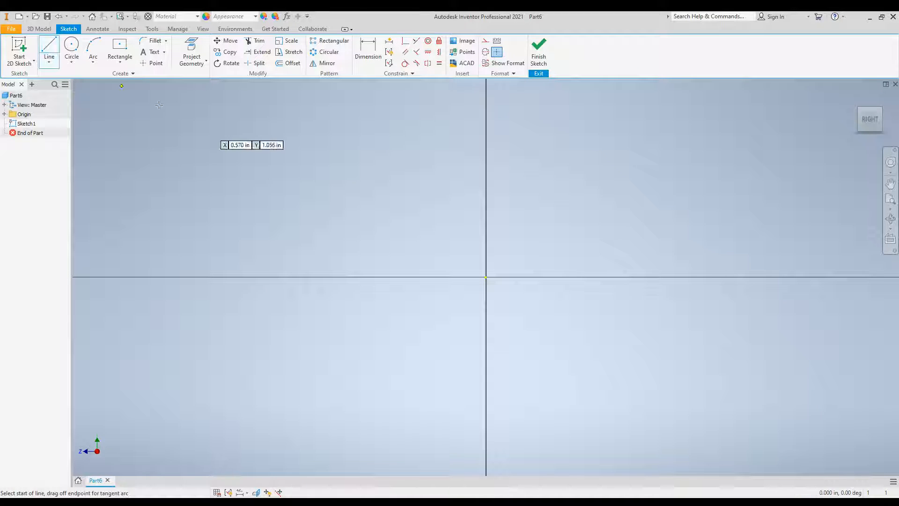
pyautogui.click(405, 276)
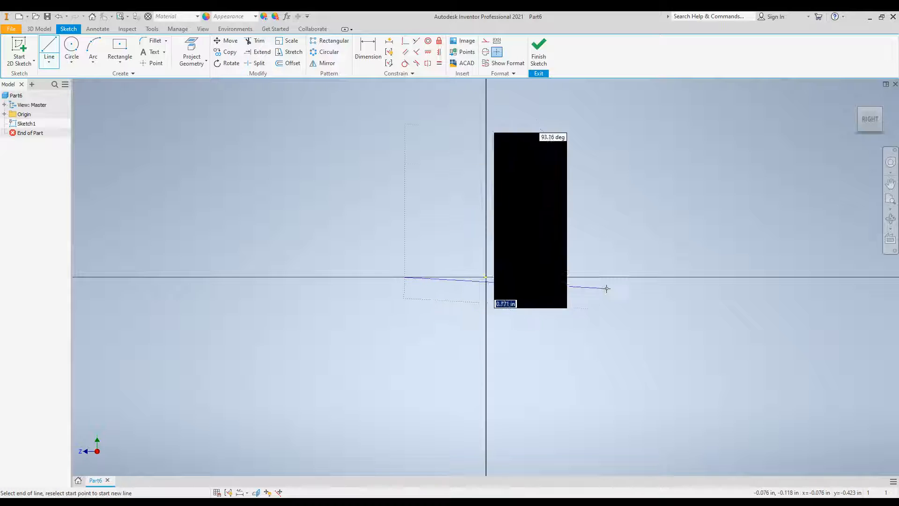
pyautogui.click(643, 276)
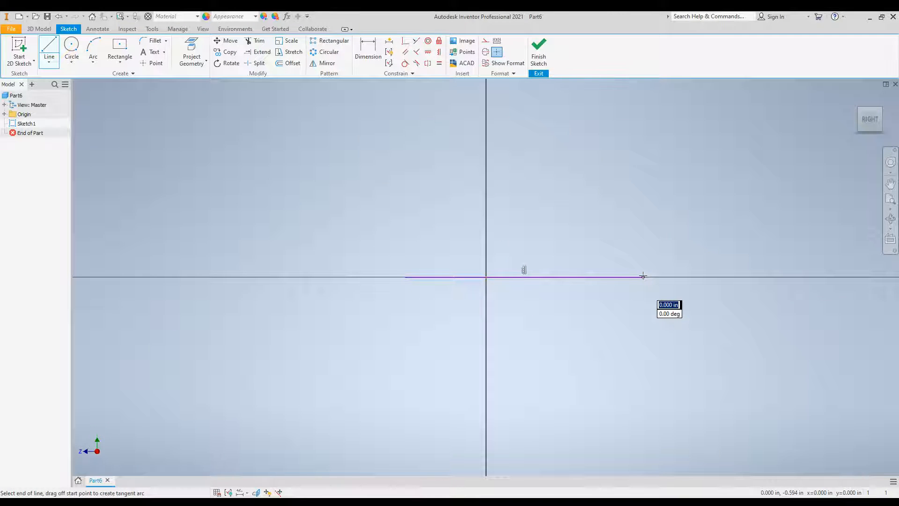
pyautogui.click(457, 234)
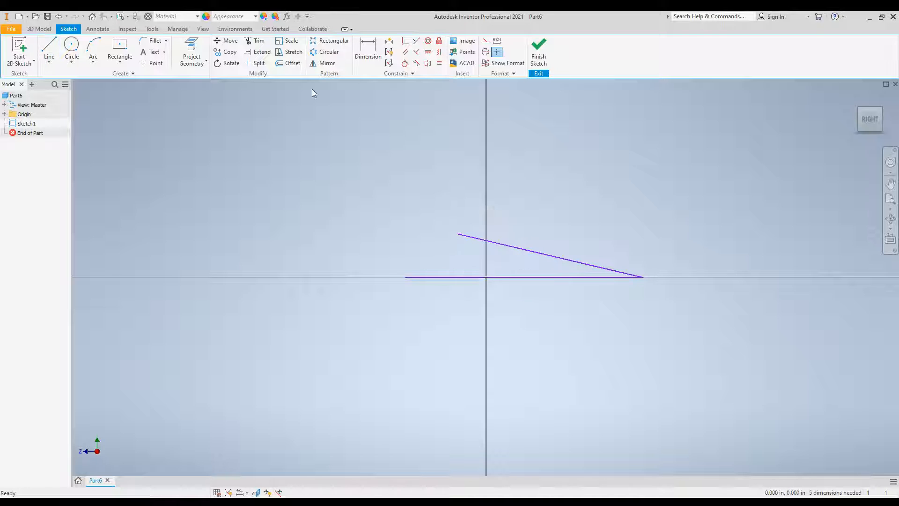
# Close the airfoil profile with a three-point arc from the sloped line's upper end to the base line's free end, and finish the sketch
pyautogui.click(93, 49)
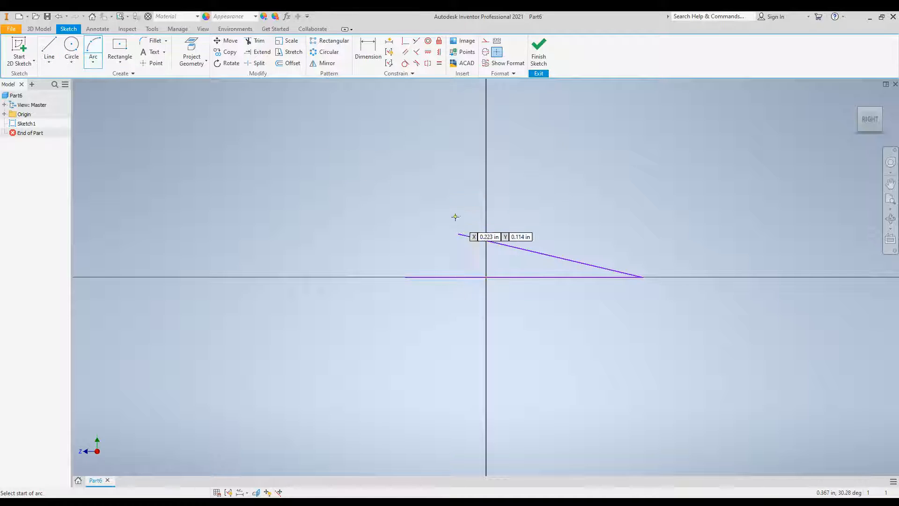
pyautogui.click(458, 233)
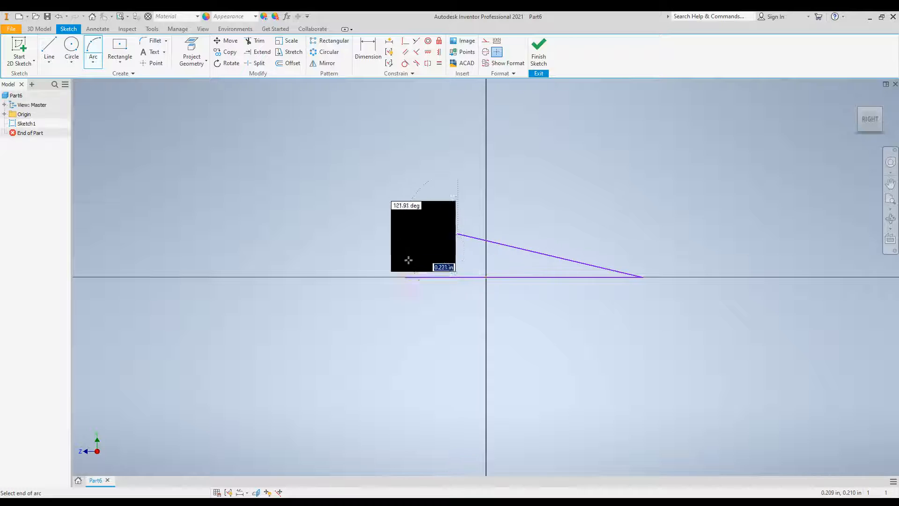
pyautogui.click(406, 277)
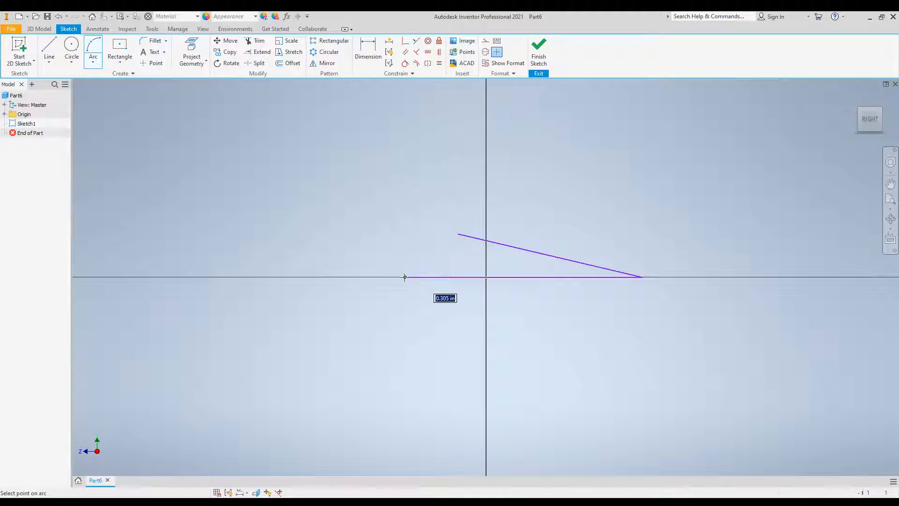
pyautogui.click(414, 250)
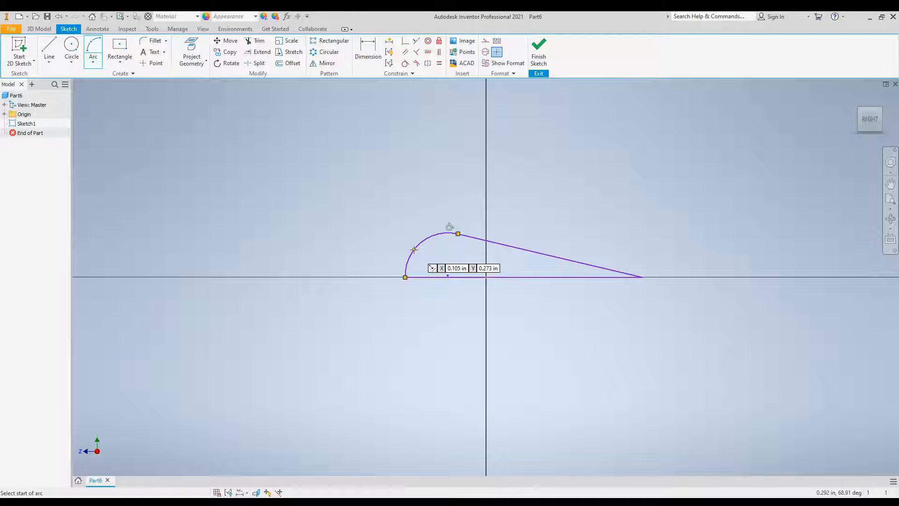
pyautogui.press('Escape')
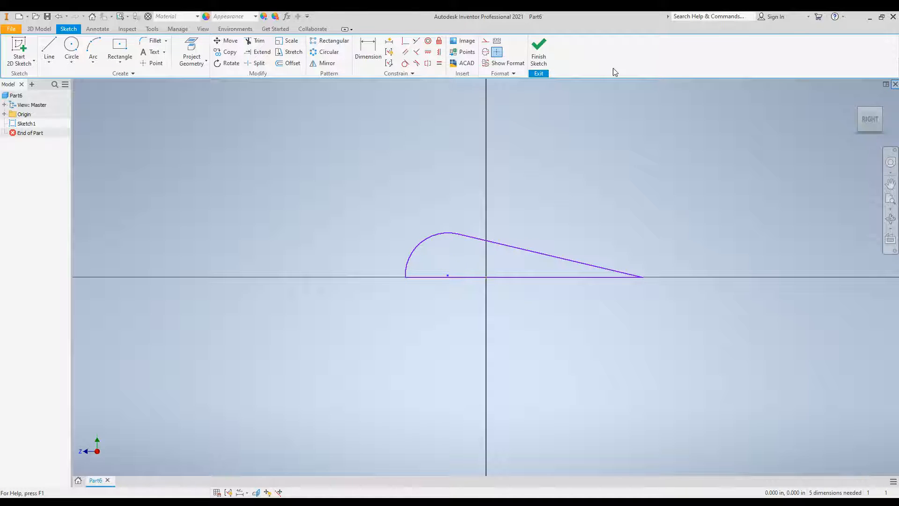
pyautogui.click(540, 47)
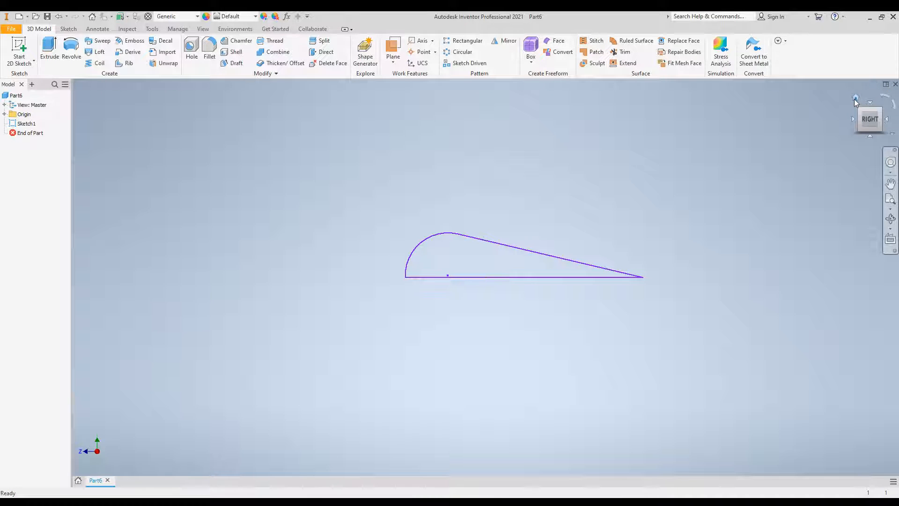
# Create a work plane offset 5 cm from the YZ plane
pyautogui.click(855, 98)
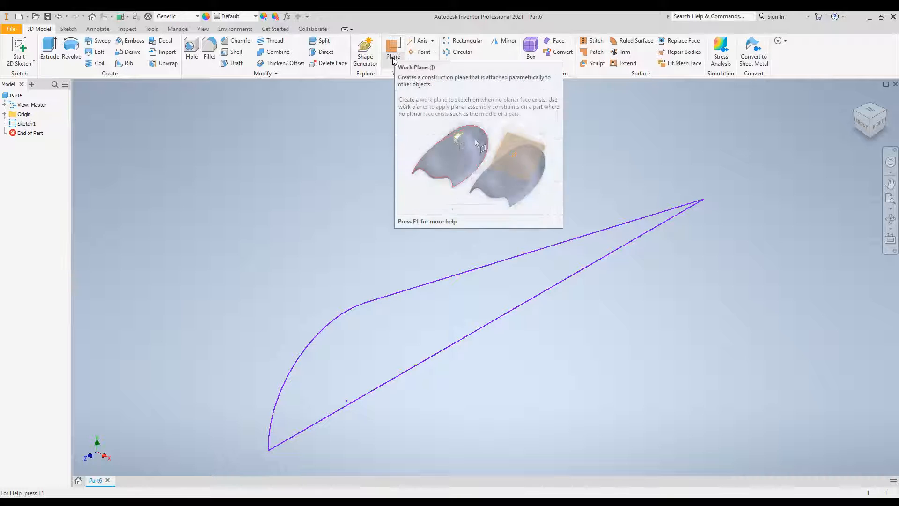
pyautogui.click(393, 57)
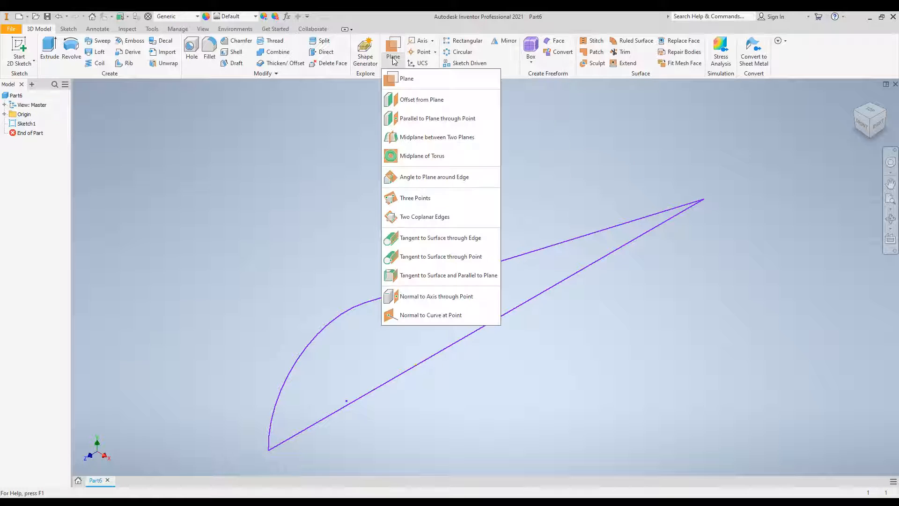
pyautogui.click(402, 101)
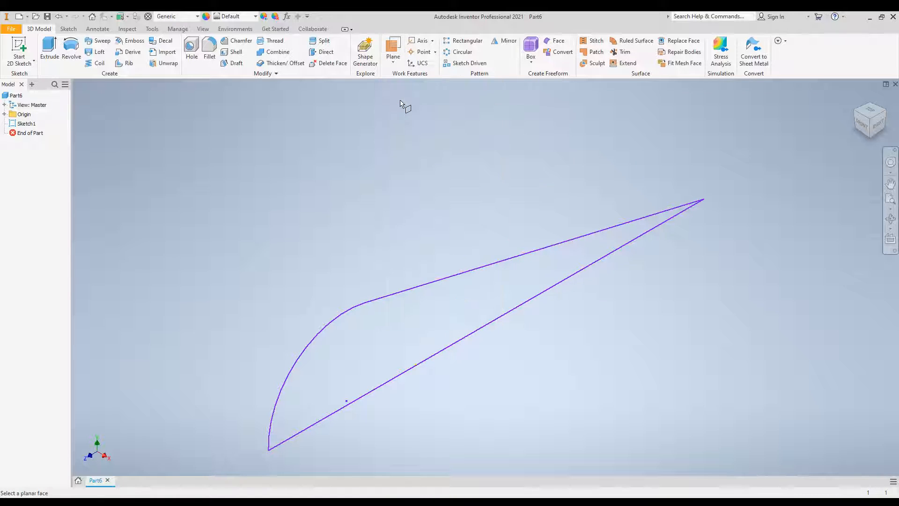
pyautogui.click(4, 114)
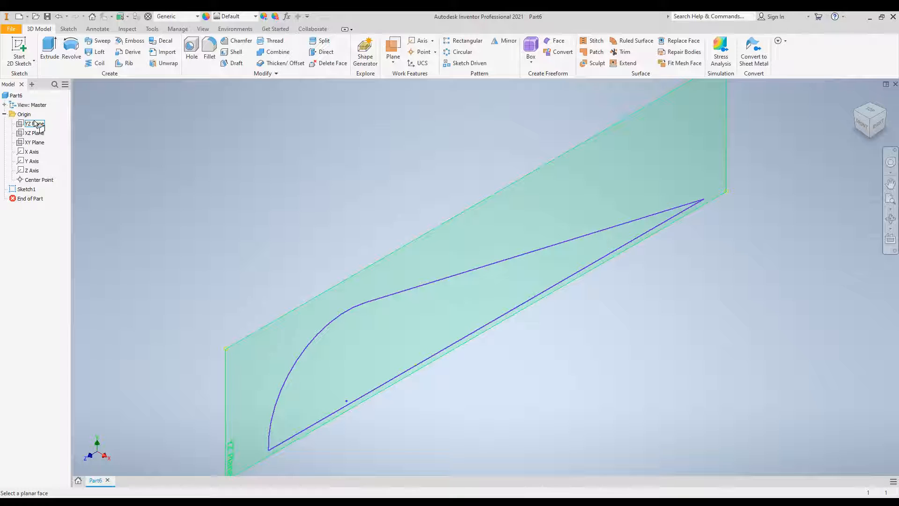
pyautogui.click(19, 125)
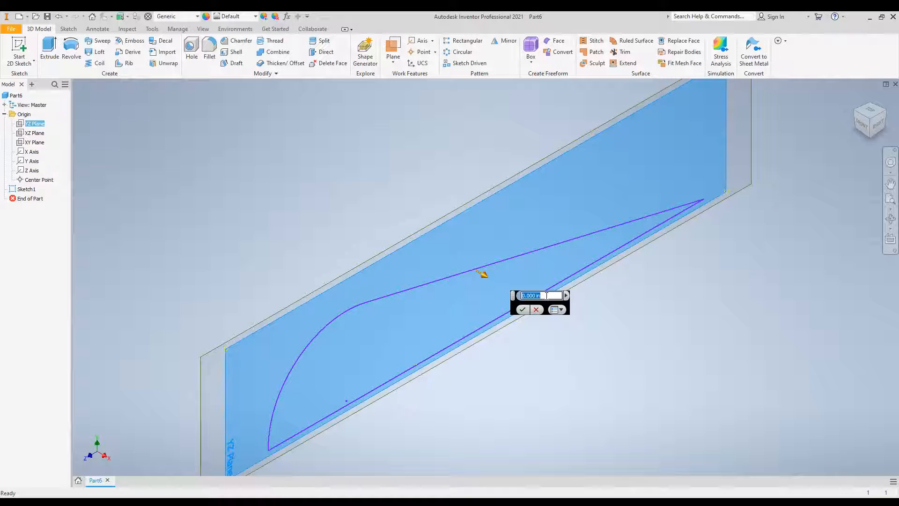
pyautogui.write('5')
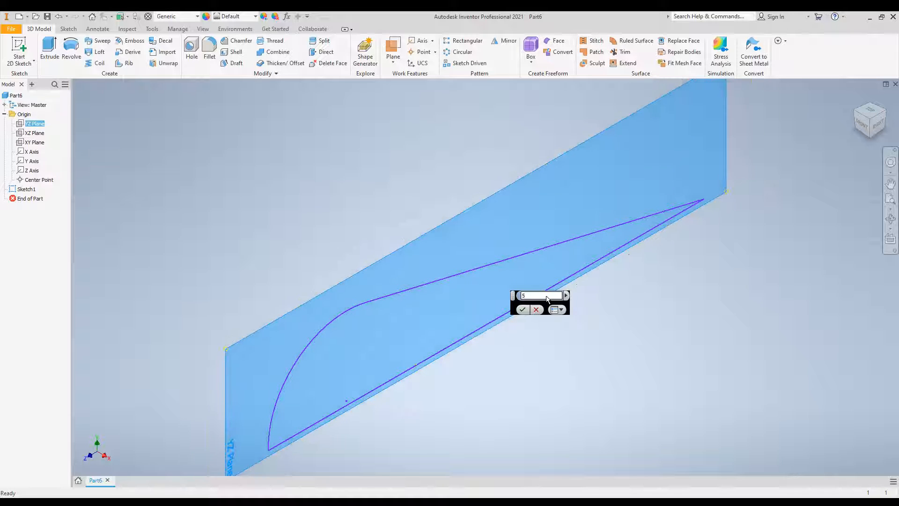
pyautogui.write('cm')
pyautogui.click(524, 309)
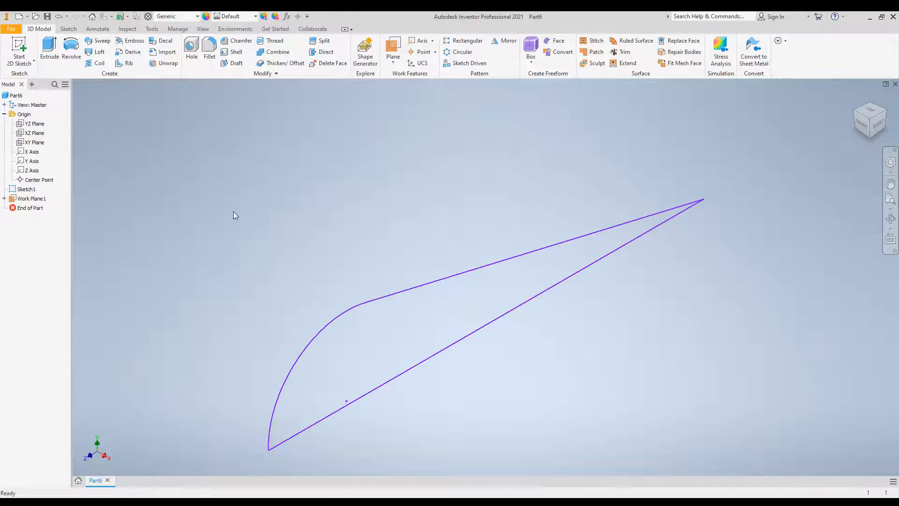
# Start a sketch on the offset work plane and finish it without drawing anything
pyautogui.click(28, 200)
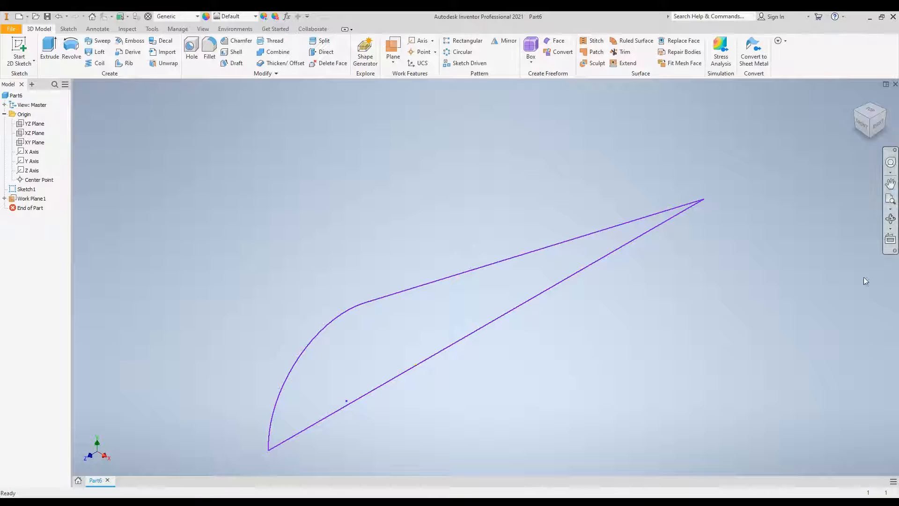
pyautogui.click(891, 200)
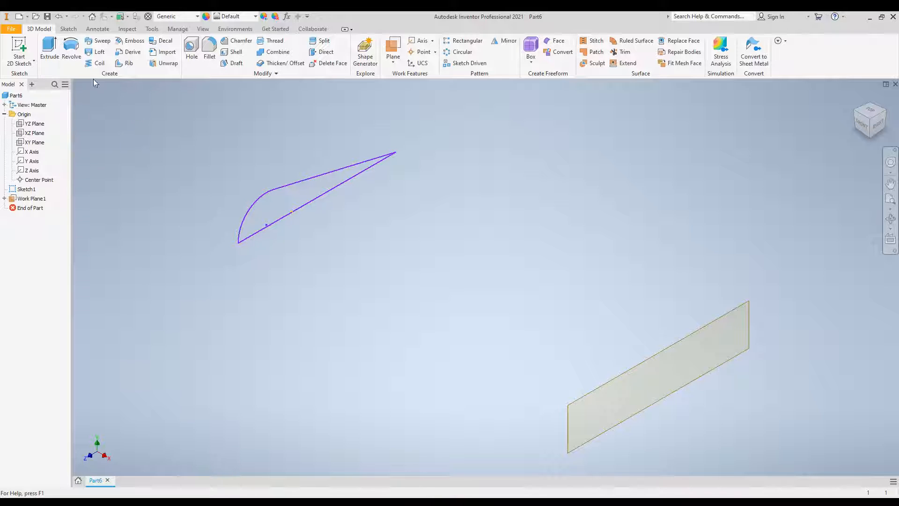
pyautogui.click(20, 47)
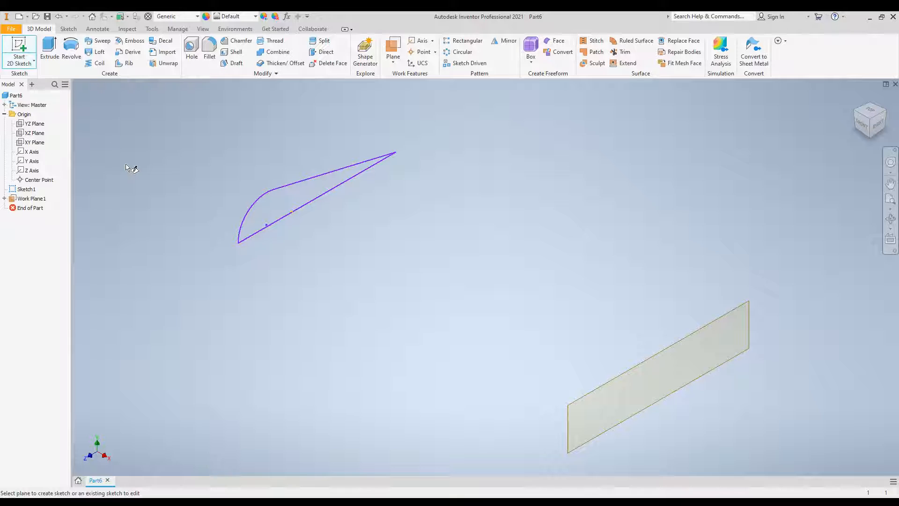
pyautogui.click(19, 201)
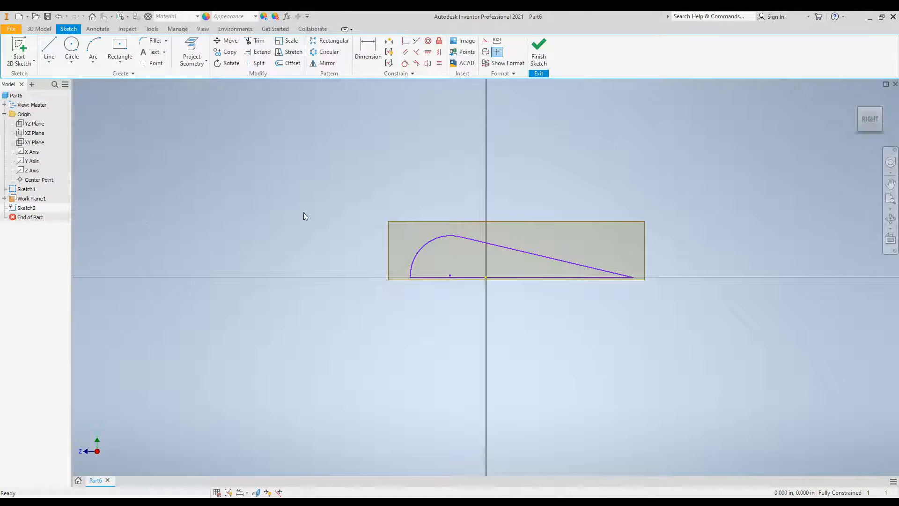
pyautogui.click(539, 50)
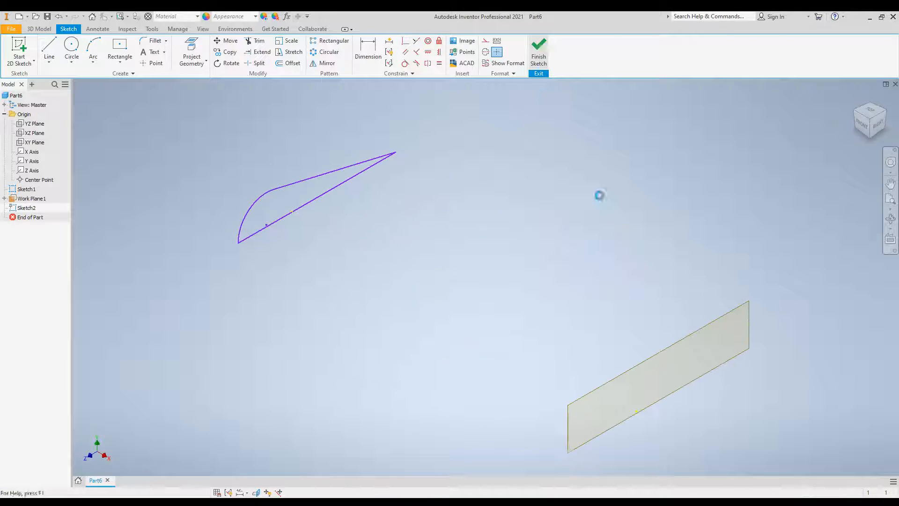
# Create another empty sketch directly on the offset work plane and finish it
pyautogui.click(682, 344)
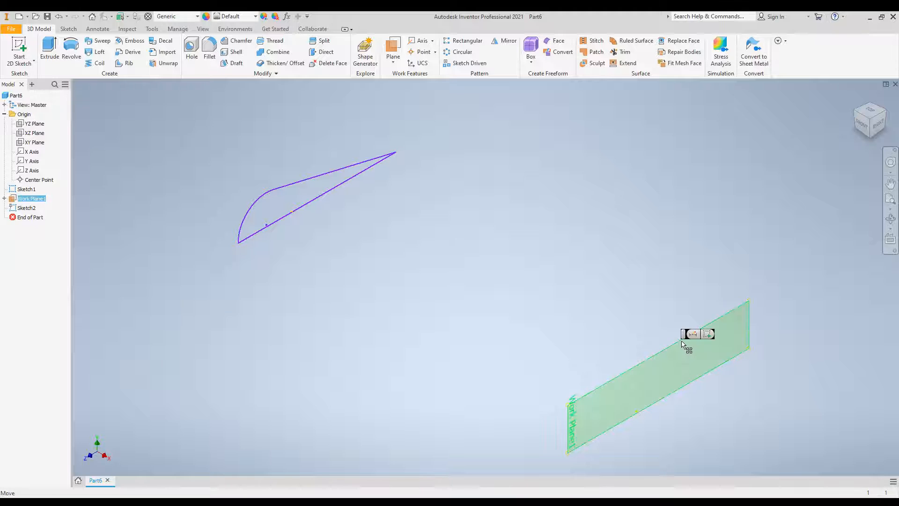
pyautogui.click(710, 334)
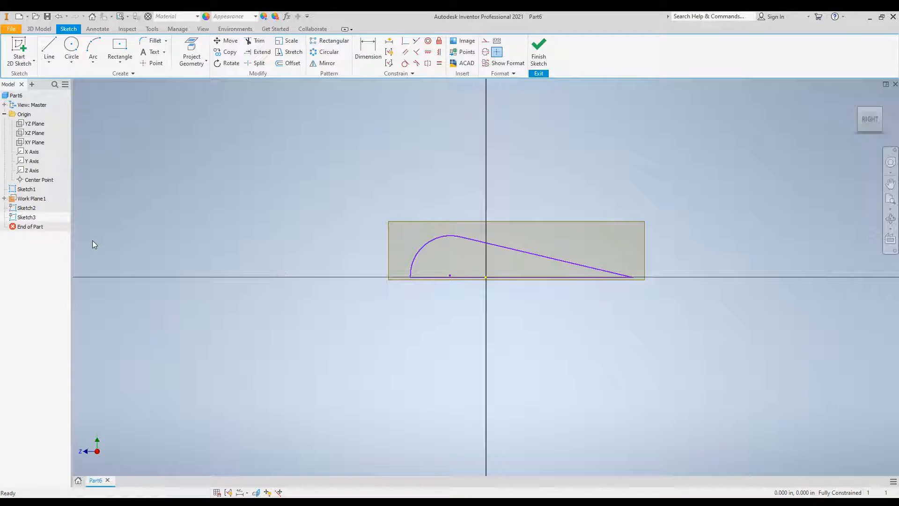
pyautogui.rightClick(12, 209)
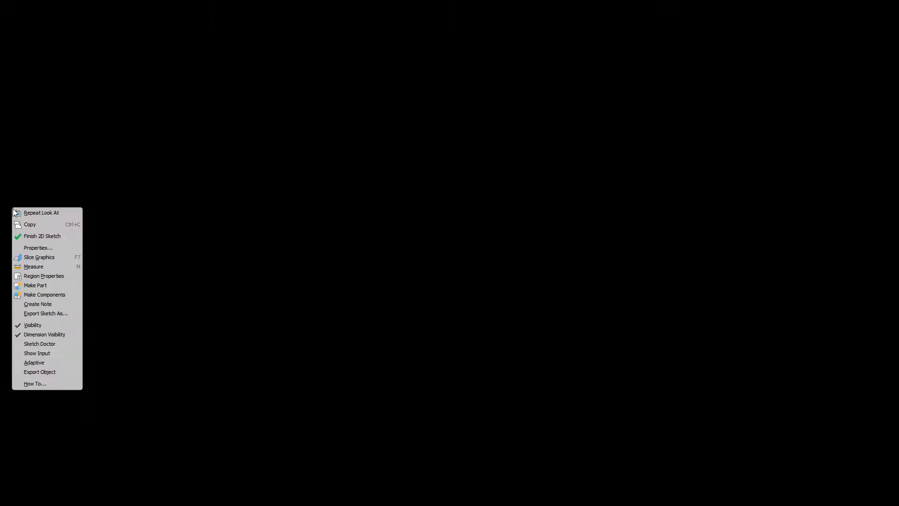
pyautogui.click(156, 225)
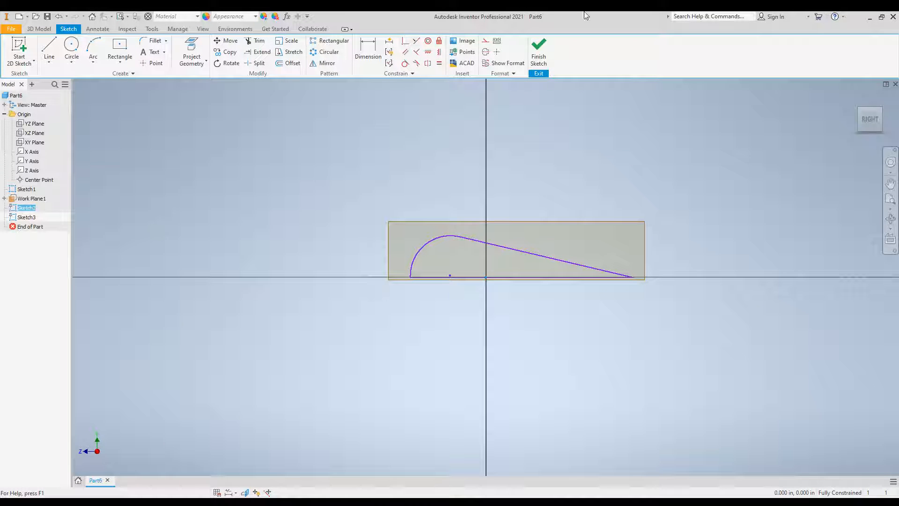
pyautogui.click(539, 52)
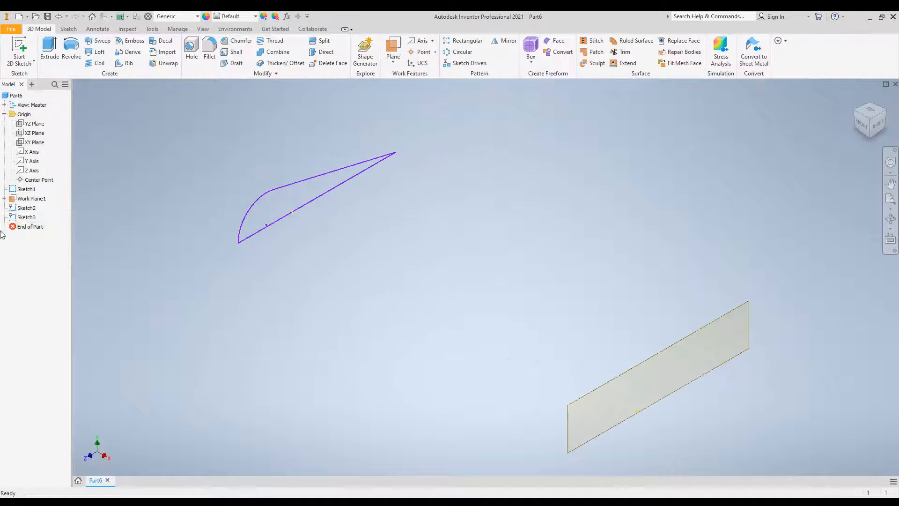
# Delete the redundant Sketch2 and open Sketch3 on the offset work plane for editing, facing the right view
pyautogui.rightClick(14, 207)
pyautogui.click(36, 235)
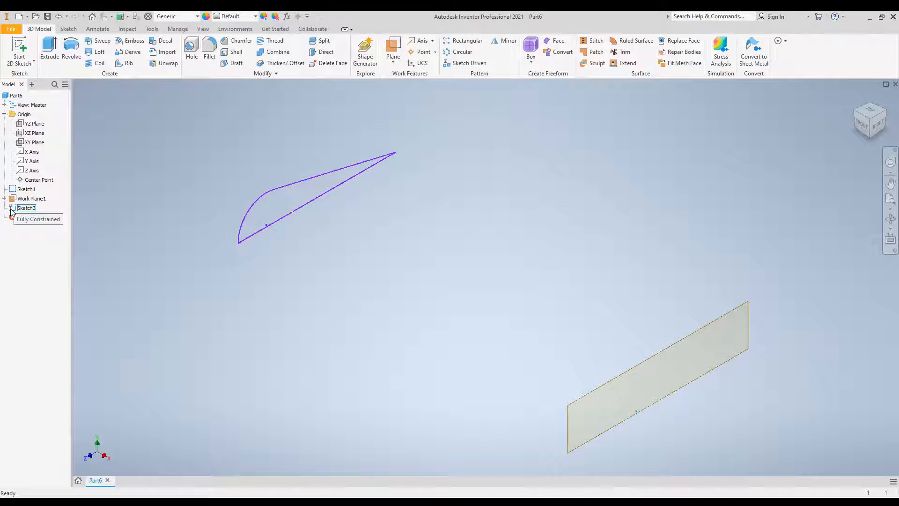
pyautogui.doubleClick(12, 209)
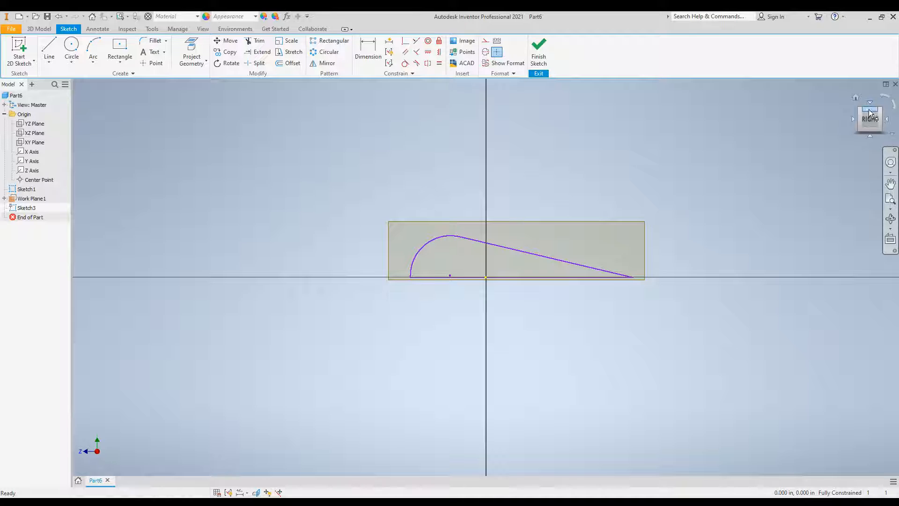
pyautogui.moveTo(869, 110)
pyautogui.mouseDown()
pyautogui.moveTo(869, 149)
pyautogui.moveTo(870, 110)
pyautogui.moveTo(872, 123)
pyautogui.mouseUp()
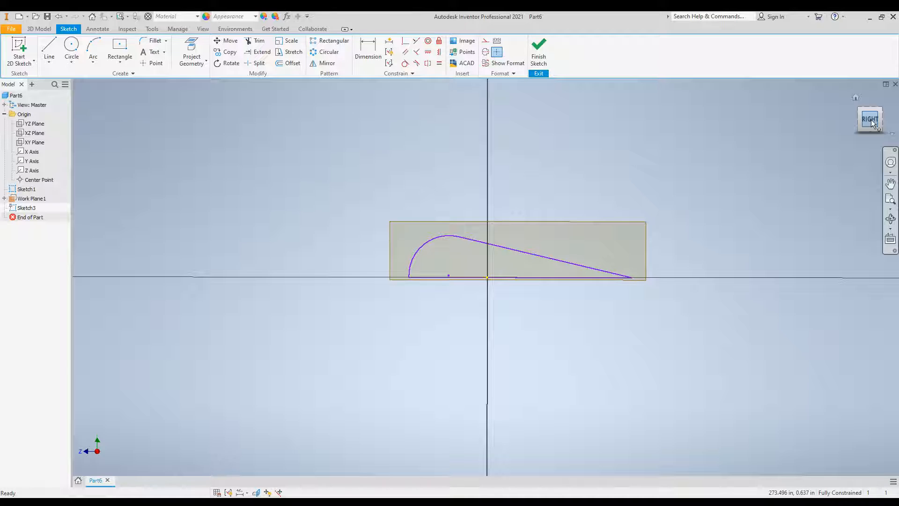
pyautogui.click(872, 120)
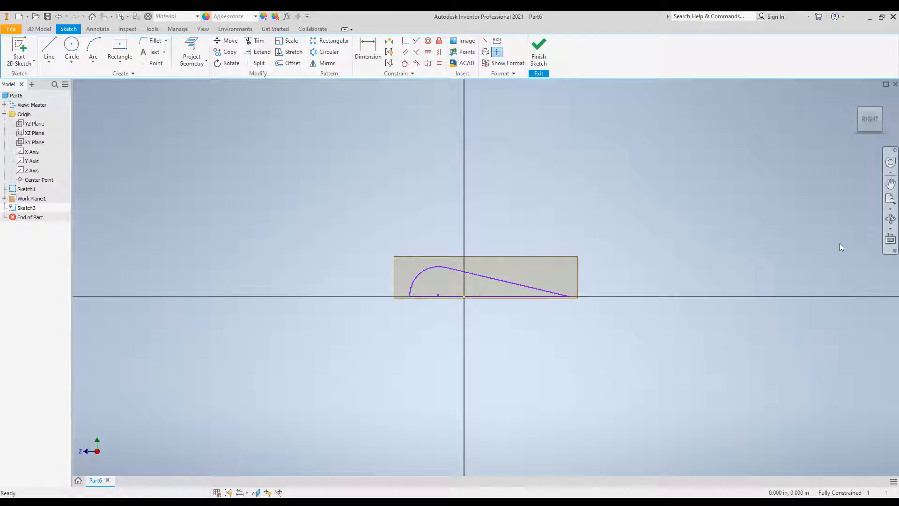
# Draw a horizontal line about 0.35 in long along the projected airfoil's base, as the base of a smaller profile
pyautogui.click(890, 200)
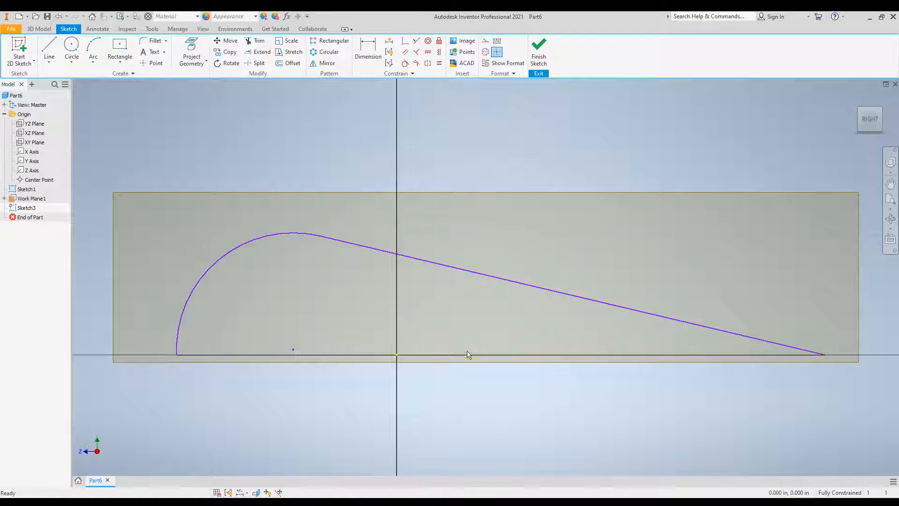
pyautogui.click(50, 49)
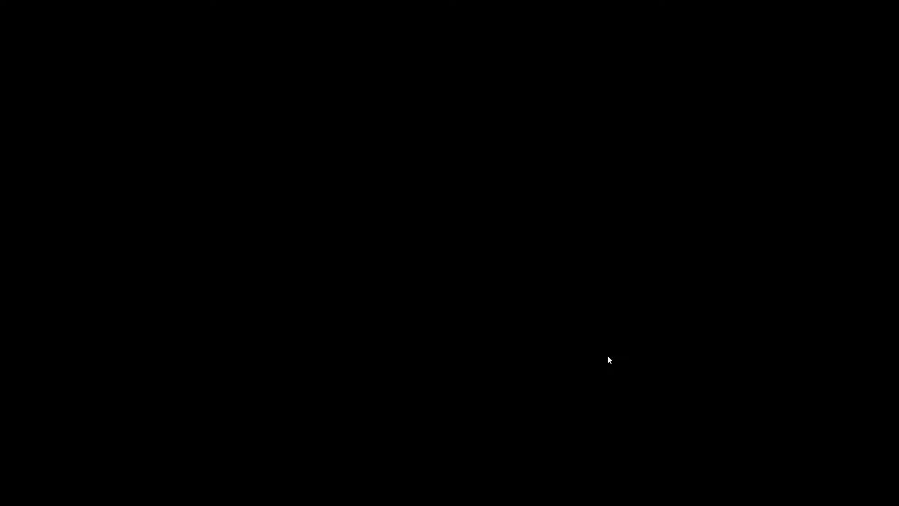
pyautogui.rightClick(608, 356)
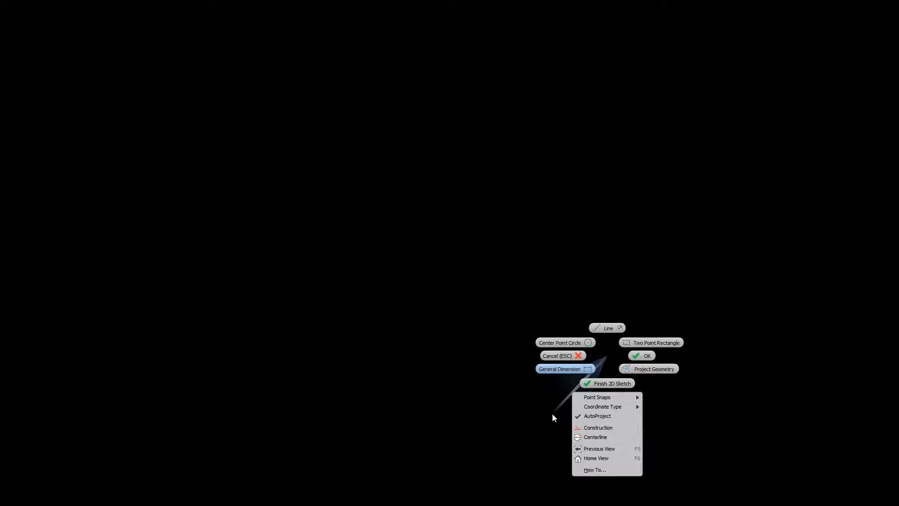
pyautogui.press('Escape')
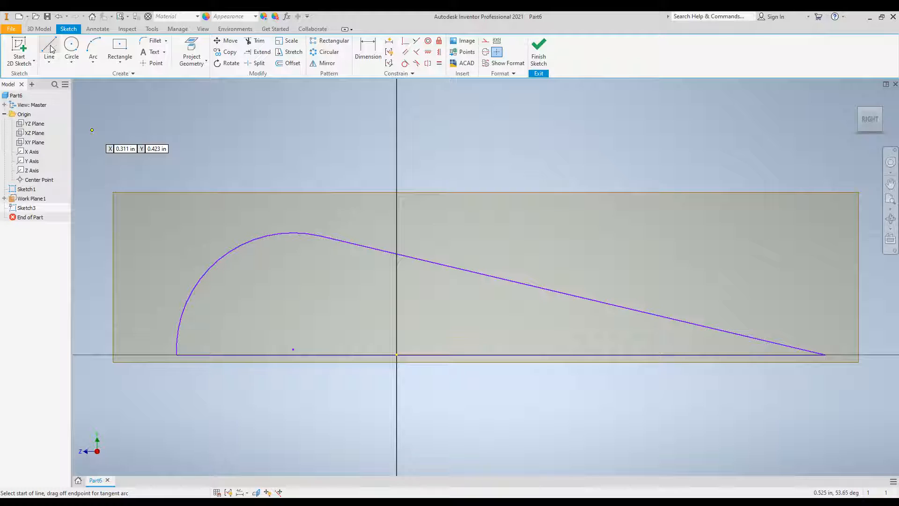
pyautogui.click(47, 45)
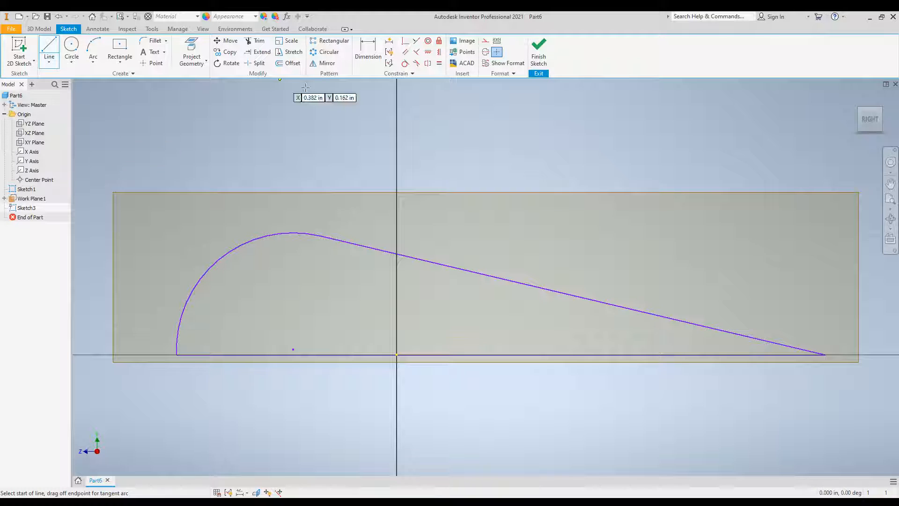
pyautogui.click(594, 352)
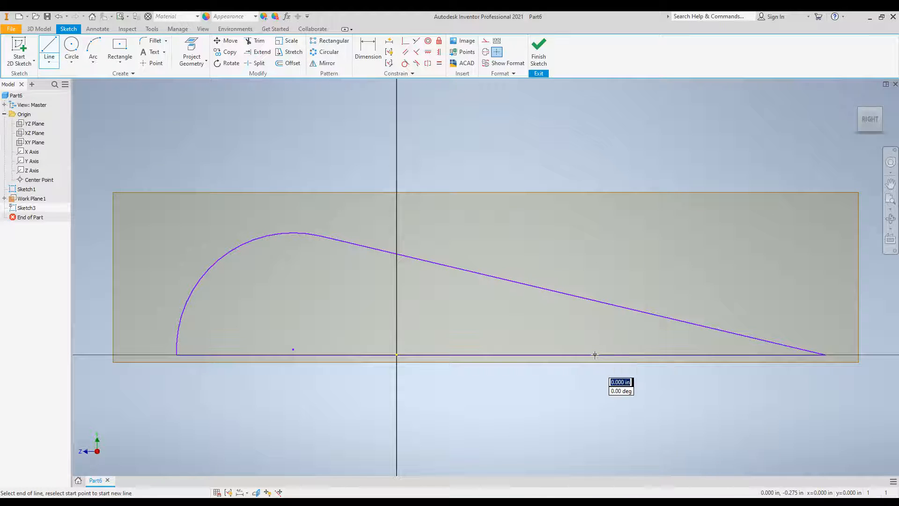
pyautogui.click(344, 355)
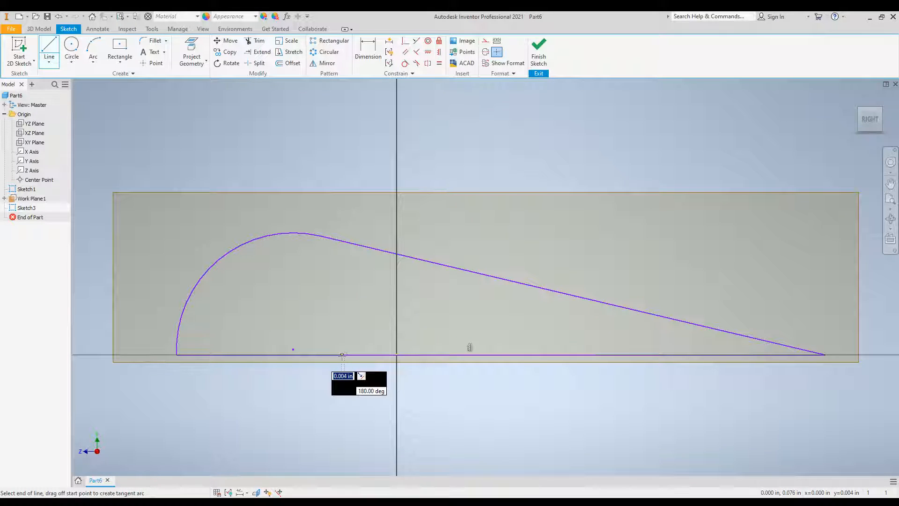
pyautogui.press('Escape')
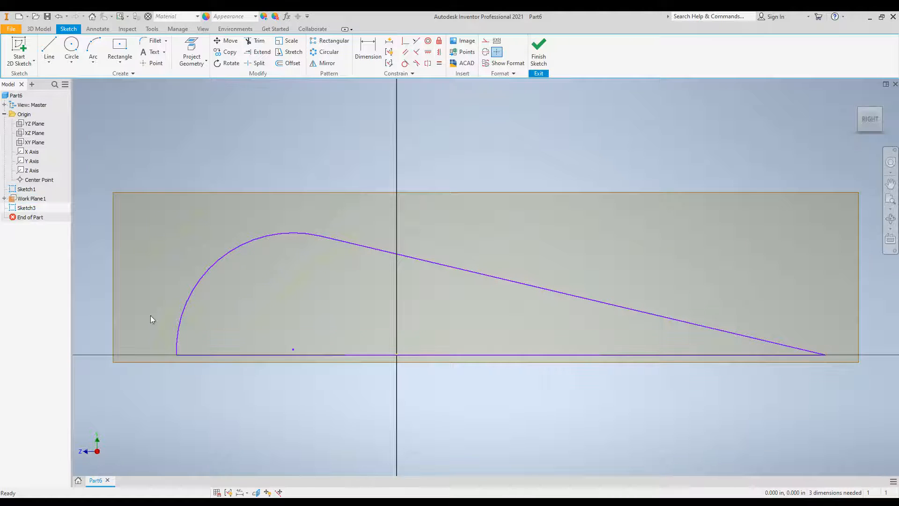
# Draw a sloping line about 0.316 in long from the short base line's trailing end up towards the leading edge, inside the larger airfoil
pyautogui.click(49, 47)
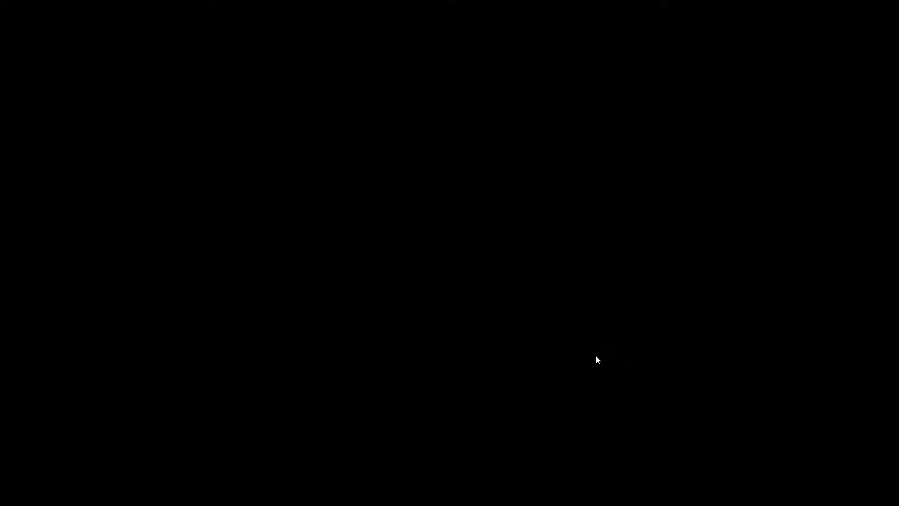
pyautogui.rightClick(596, 359)
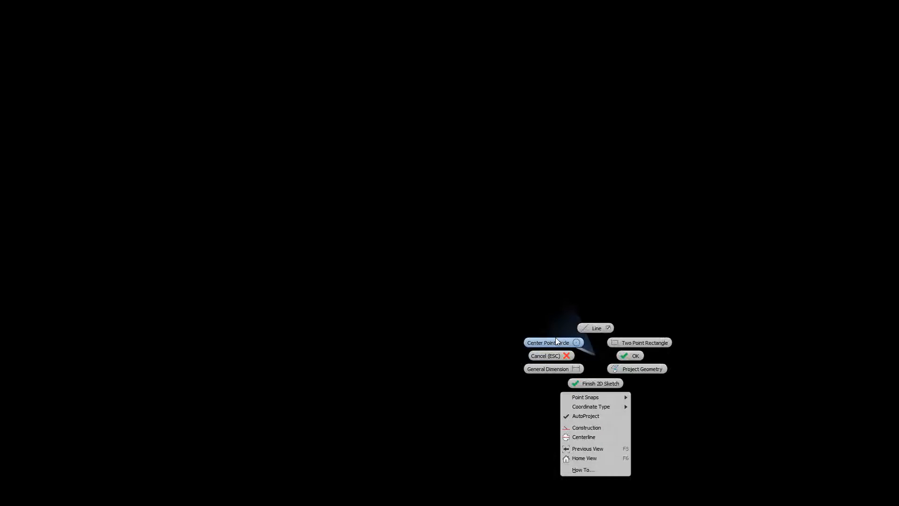
pyautogui.click(596, 328)
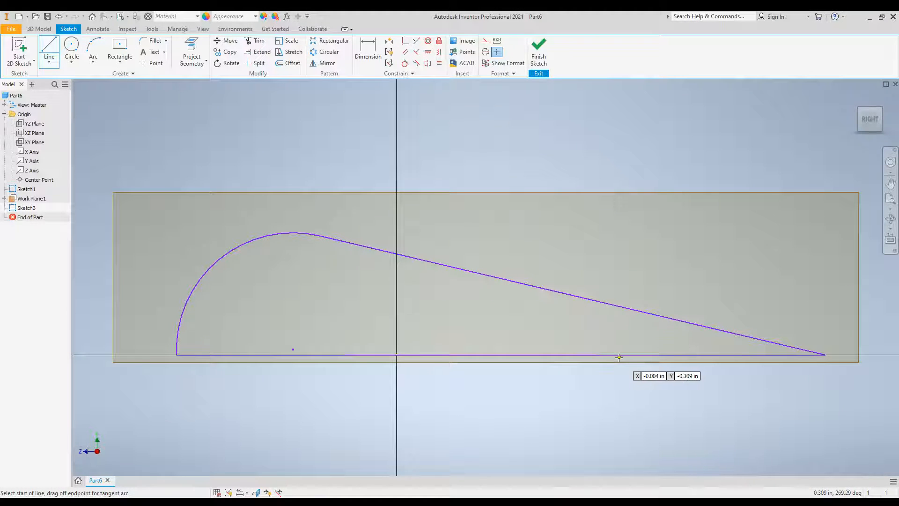
pyautogui.click(595, 355)
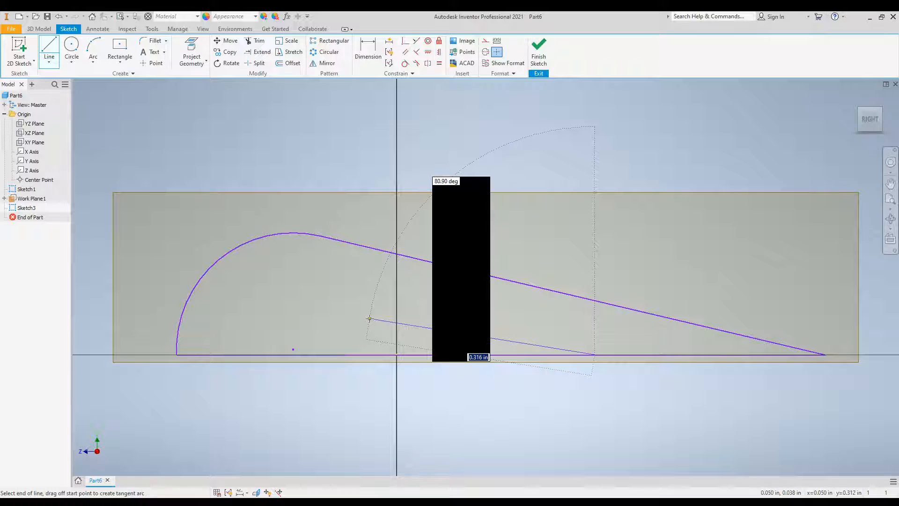
pyautogui.click(370, 318)
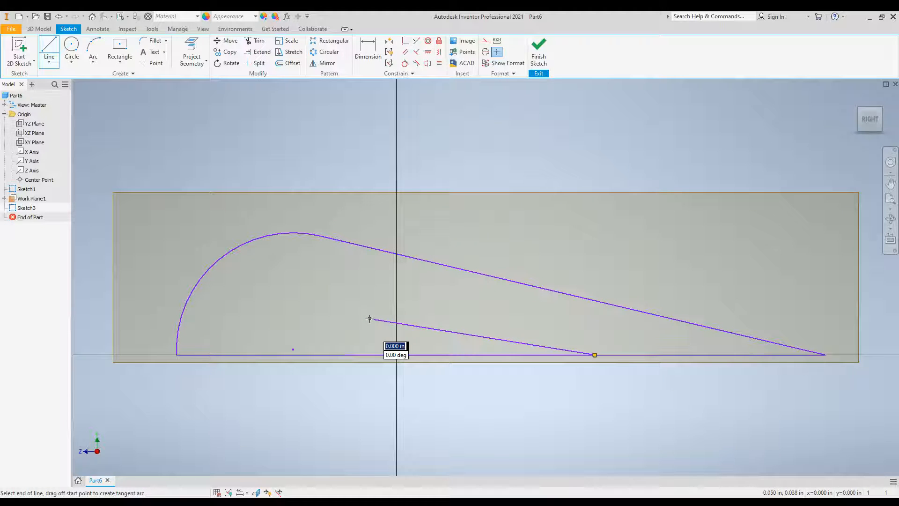
pyautogui.press('Escape')
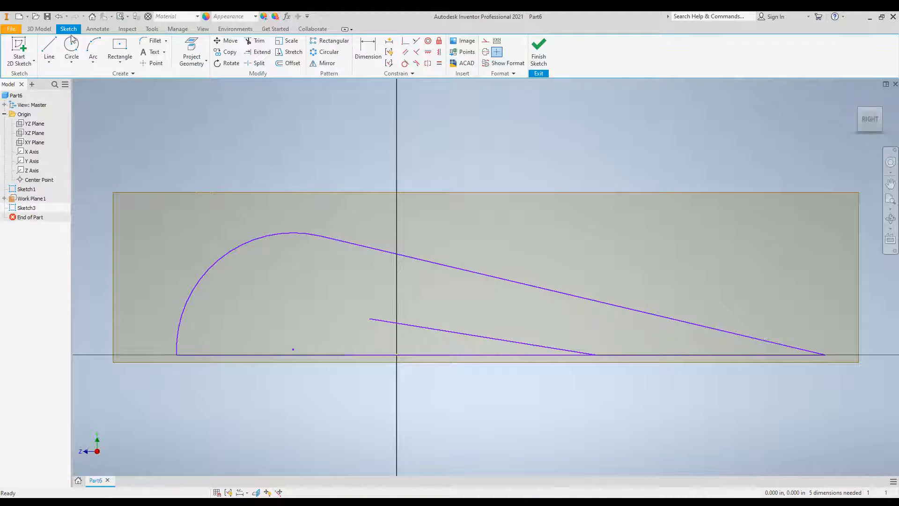
# Close the smaller airfoil with a three-point arc of about 0.047 in radius between the sloping line's upper end and the base line's front end
pyautogui.click(91, 49)
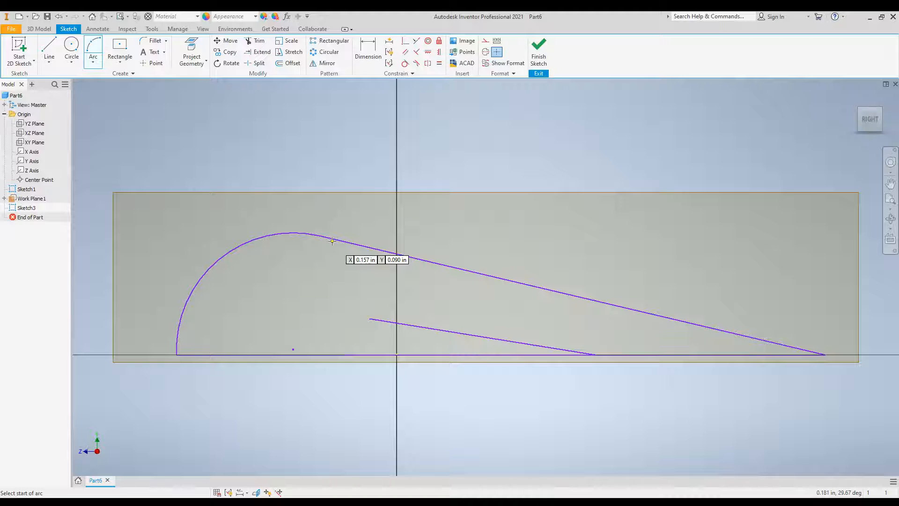
pyautogui.click(370, 319)
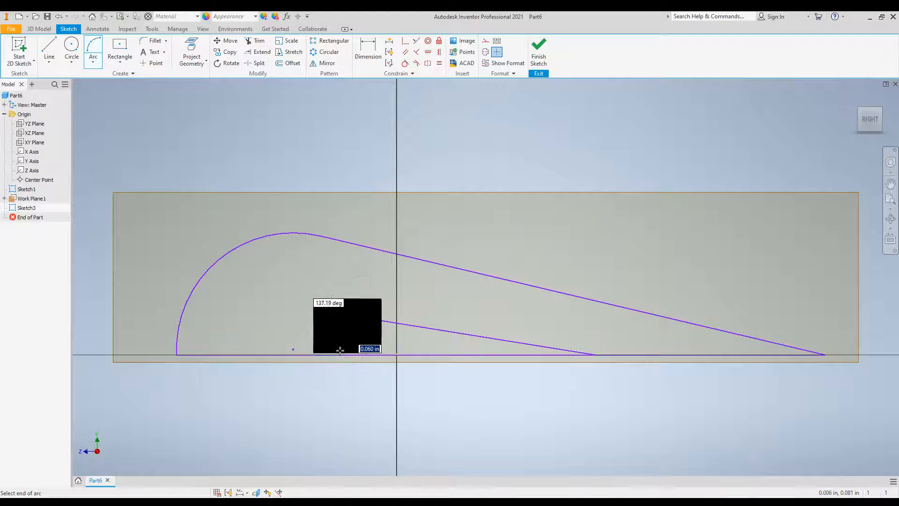
pyautogui.click(361, 354)
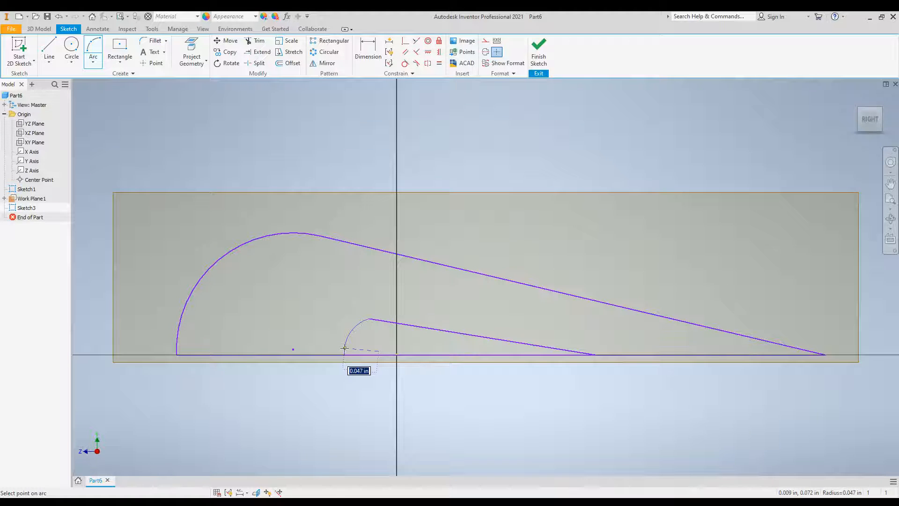
pyautogui.click(344, 349)
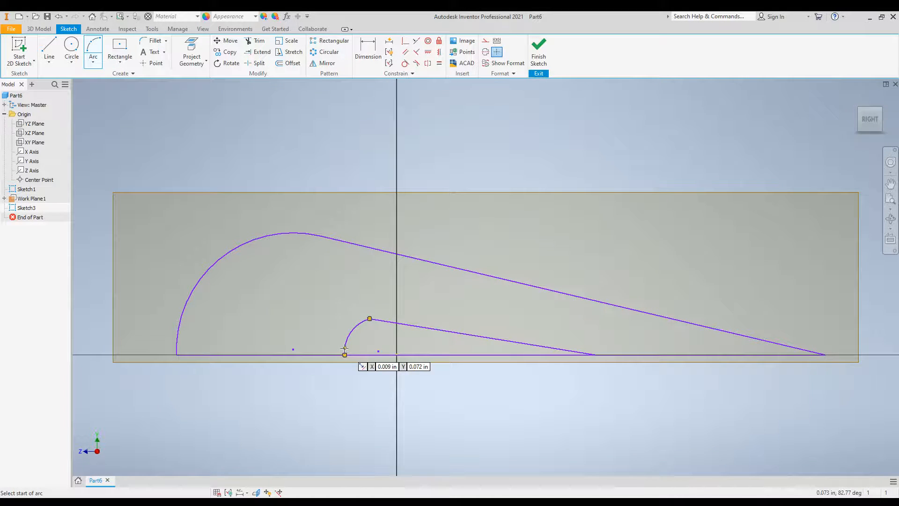
pyautogui.press('Escape')
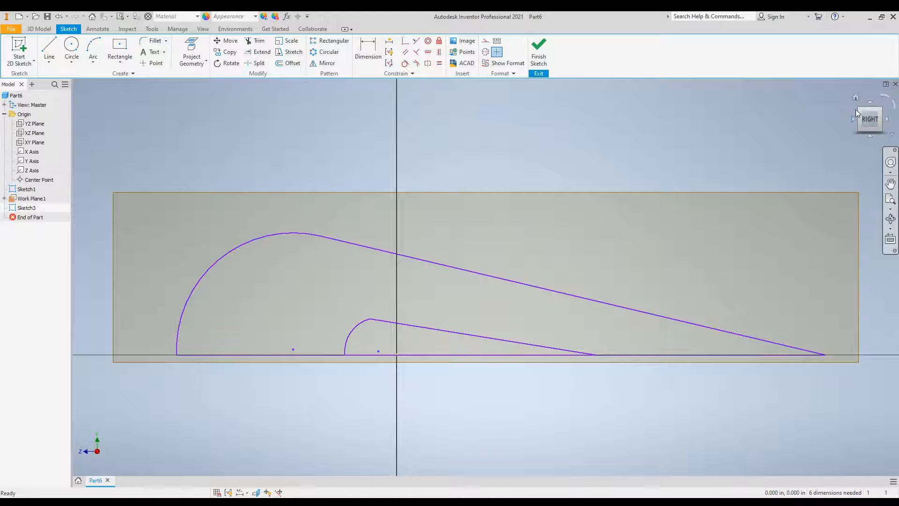
# Loft a solid wing from the large airfoil in Sketch1 to the small airfoil in Sketch3
pyautogui.click(855, 98)
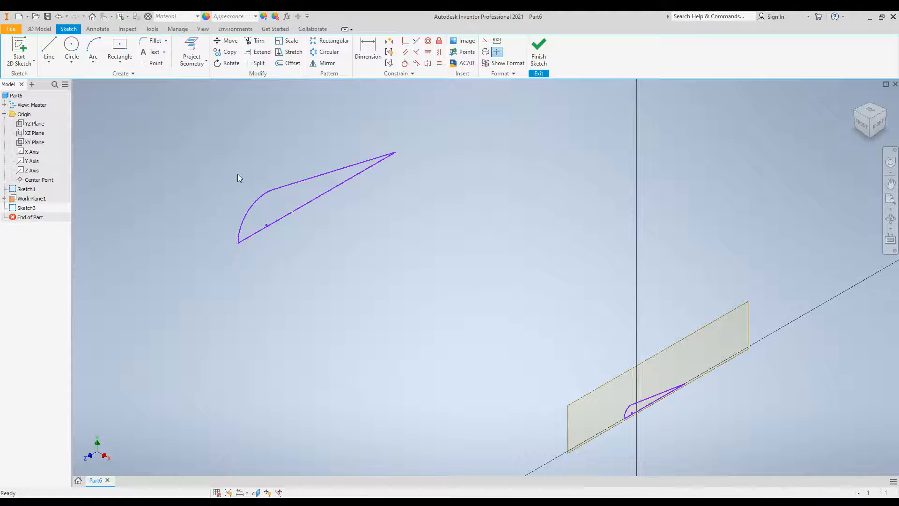
pyautogui.click(40, 29)
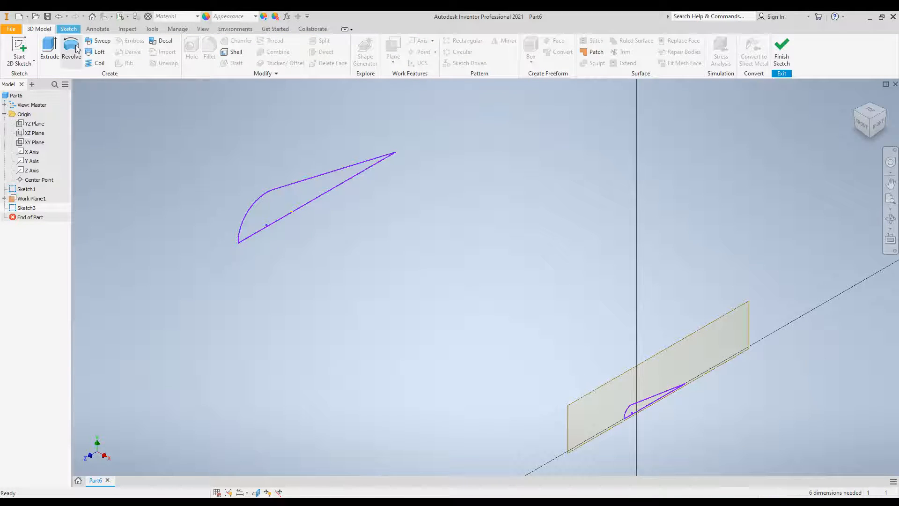
pyautogui.click(99, 53)
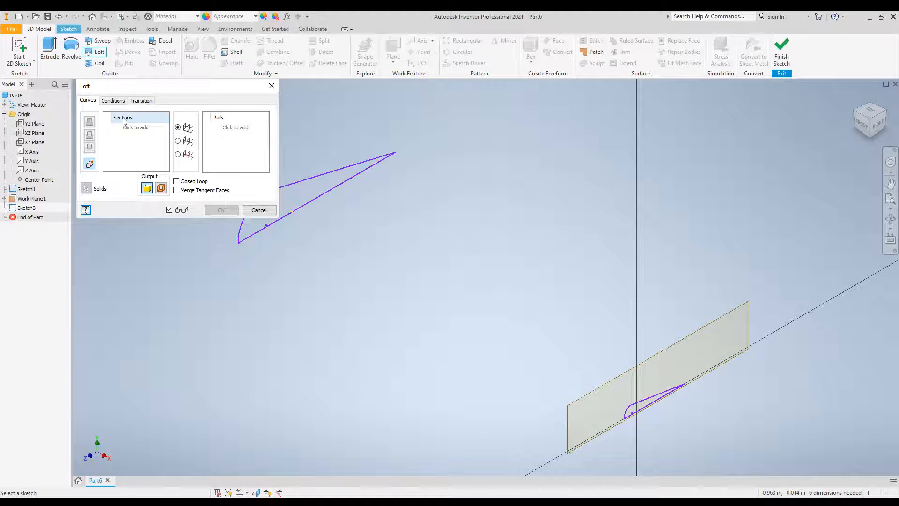
pyautogui.click(124, 121)
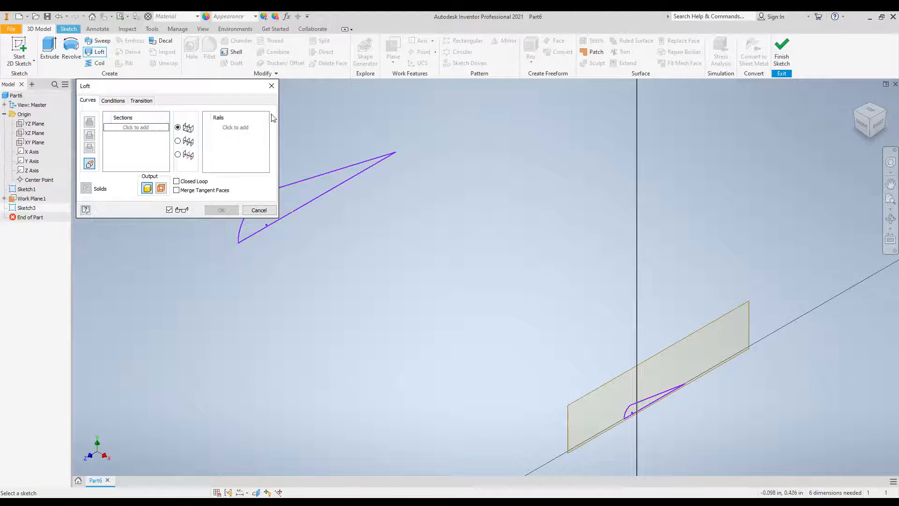
pyautogui.click(297, 188)
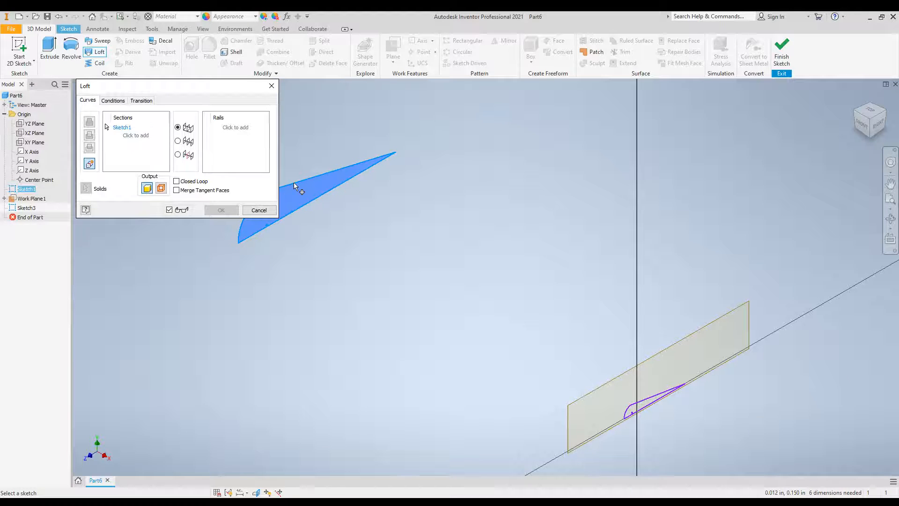
pyautogui.click(641, 406)
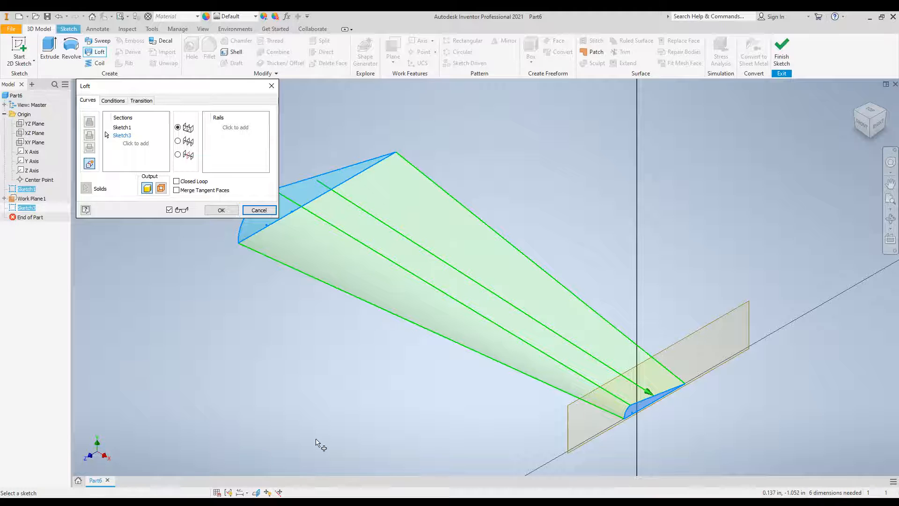
pyautogui.click(215, 212)
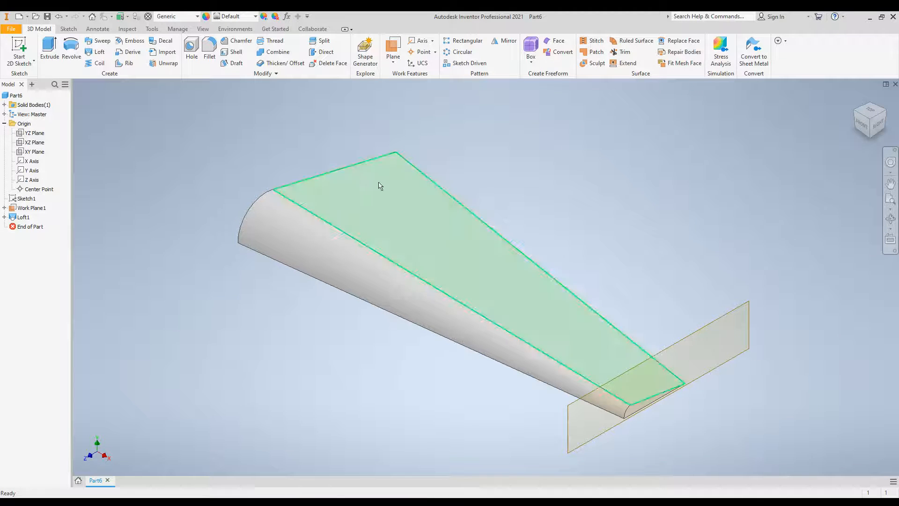
# Mirror the lofted wing about its large root end face and show the full wing from the top
pyautogui.click(874, 113)
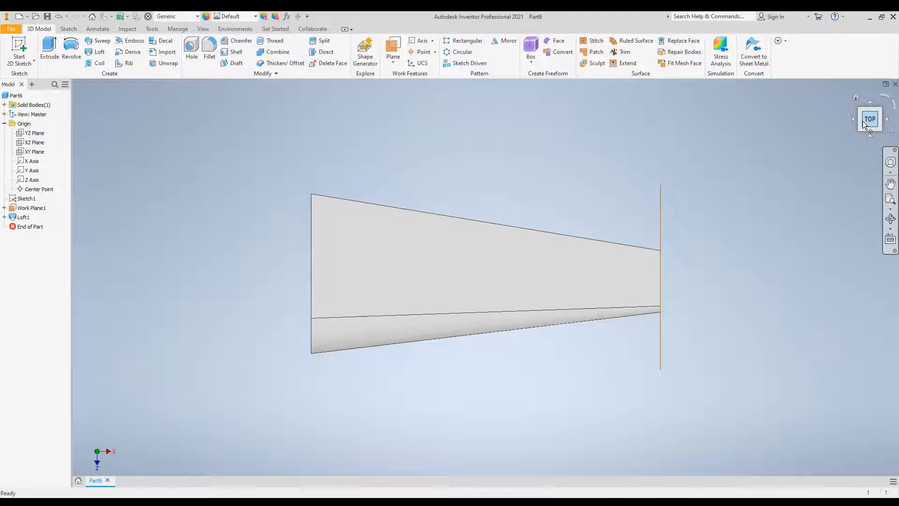
pyautogui.click(861, 121)
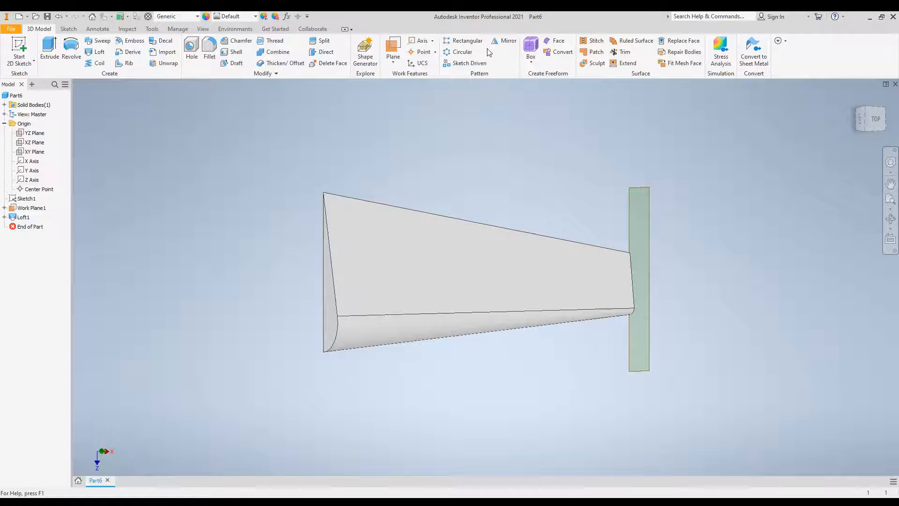
pyautogui.click(506, 45)
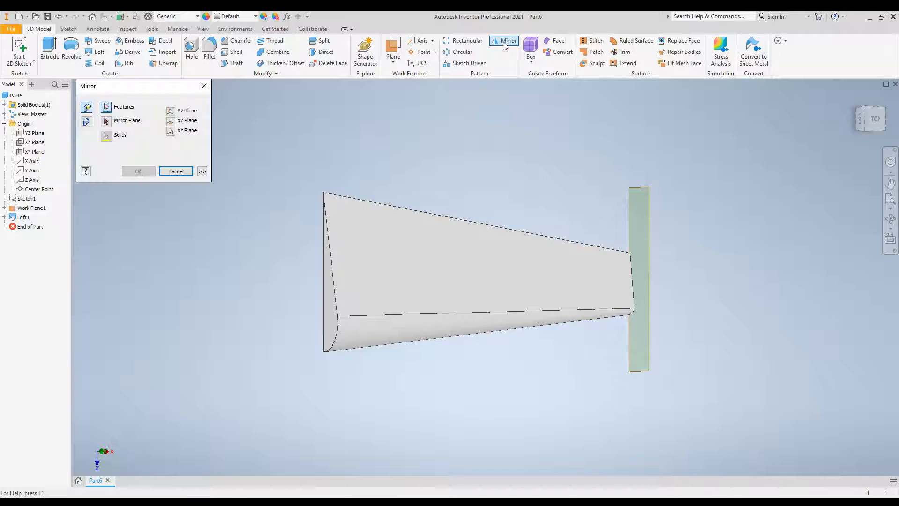
pyautogui.click(478, 249)
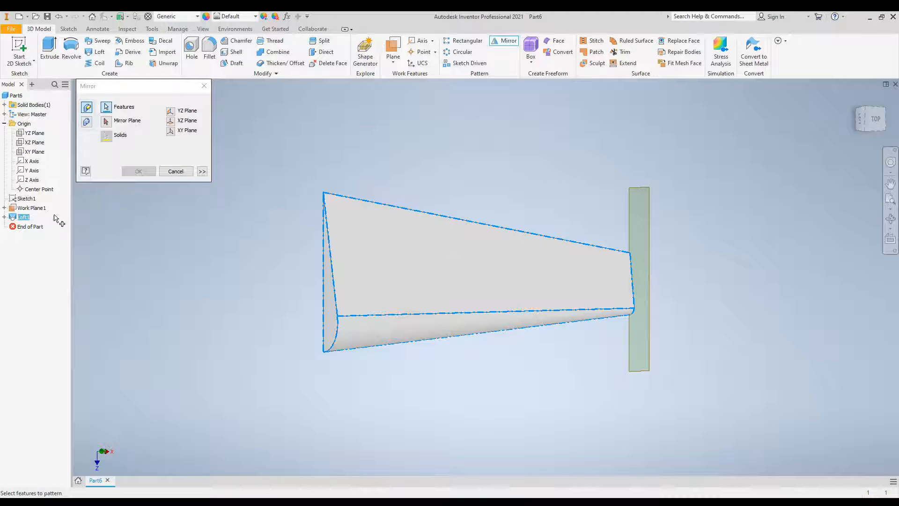
pyautogui.click(106, 122)
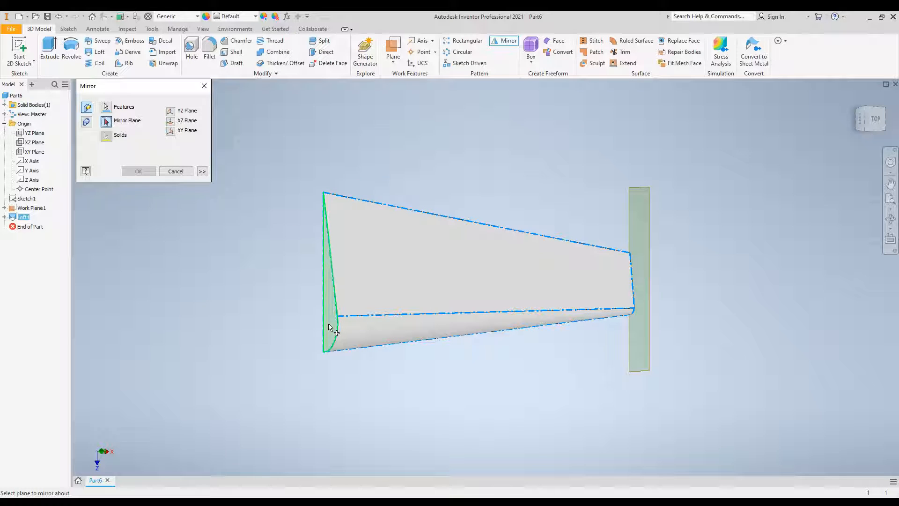
pyautogui.click(344, 339)
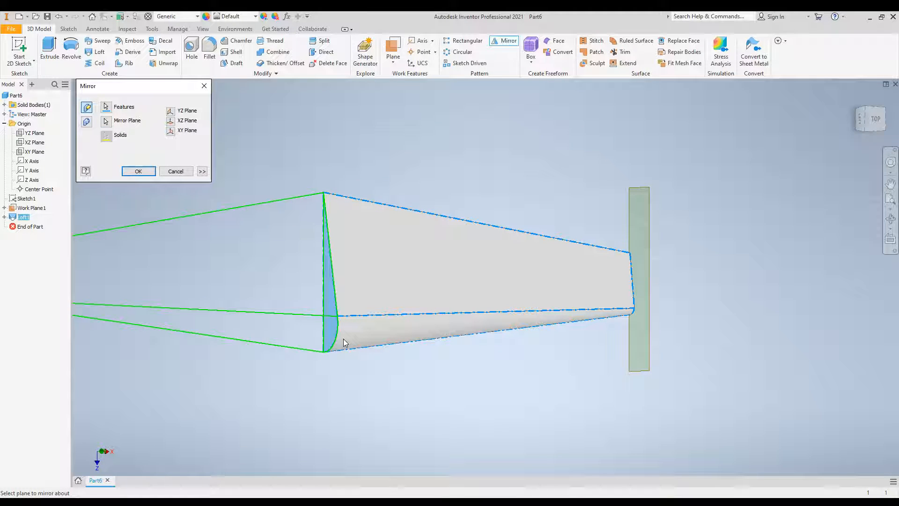
pyautogui.click(139, 171)
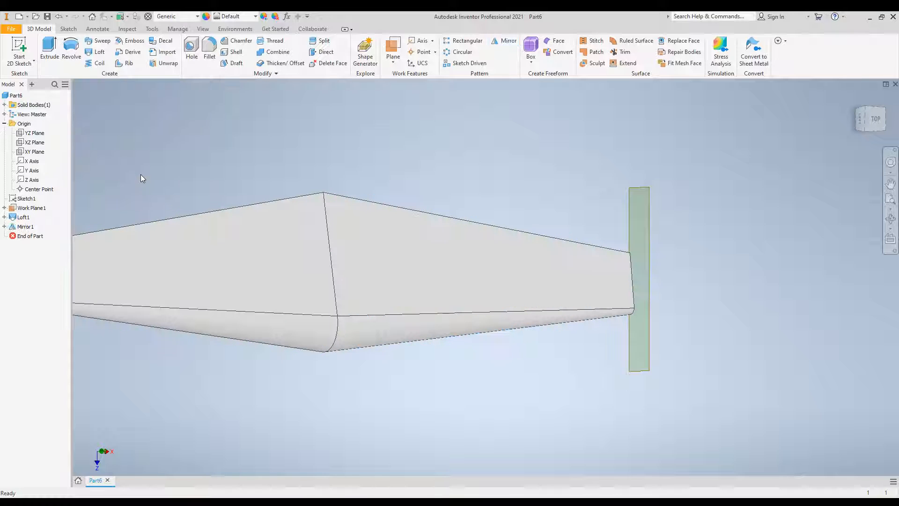
pyautogui.click(891, 200)
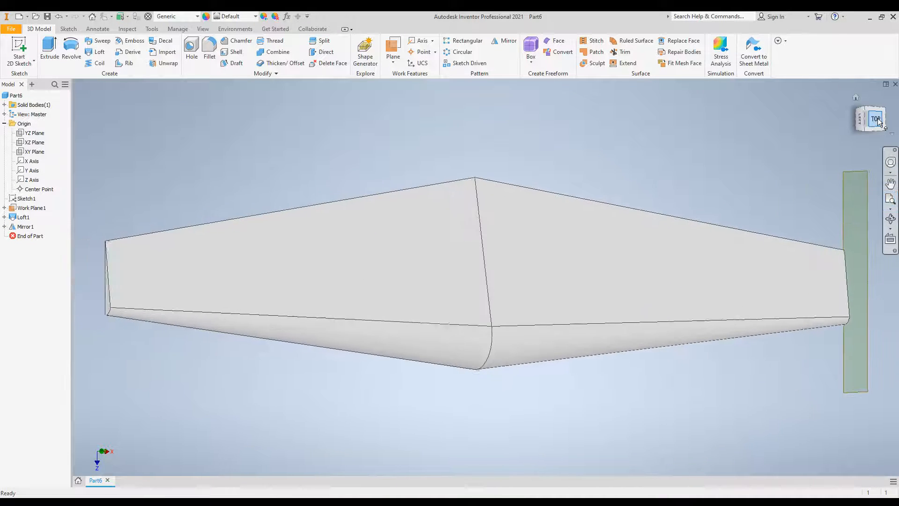
pyautogui.click(879, 122)
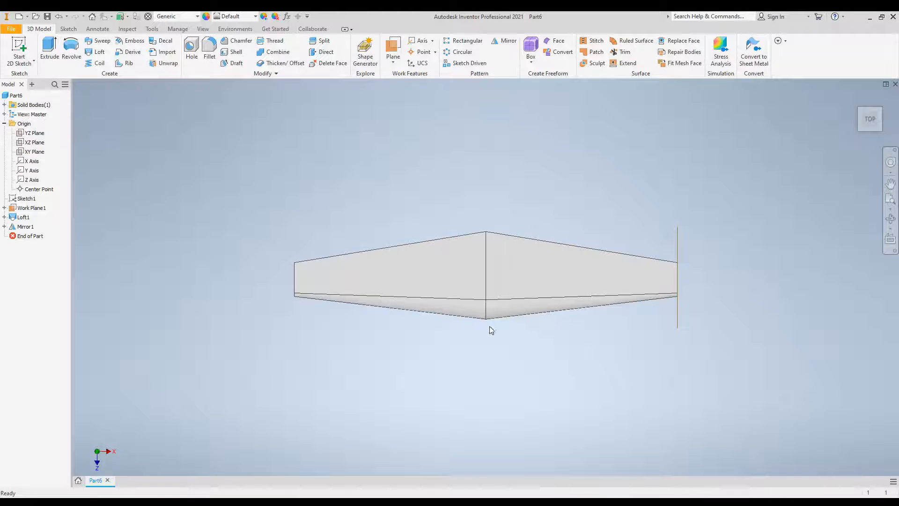
pyautogui.click(4, 227)
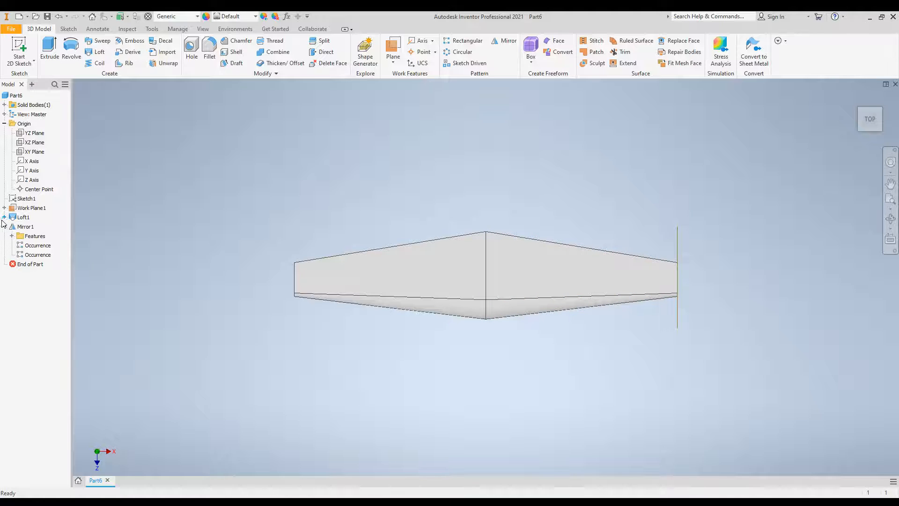
pyautogui.click(4, 217)
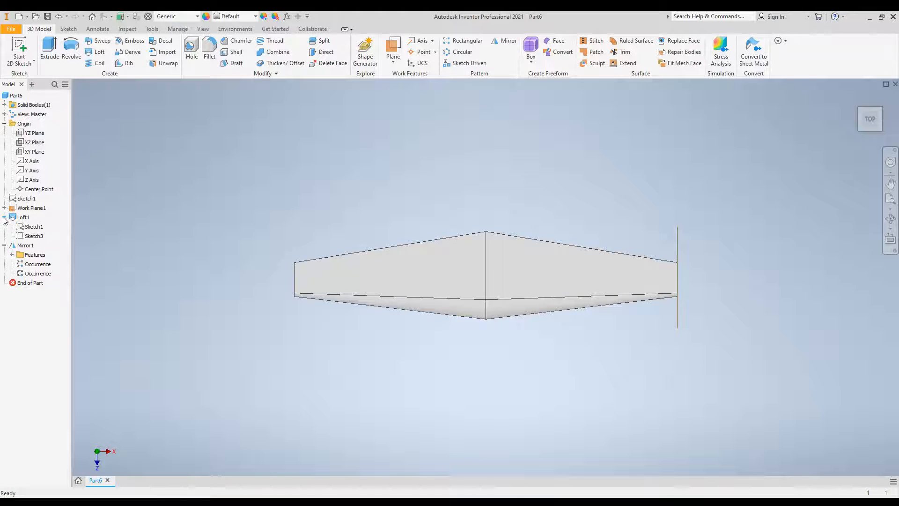
pyautogui.doubleClick(21, 237)
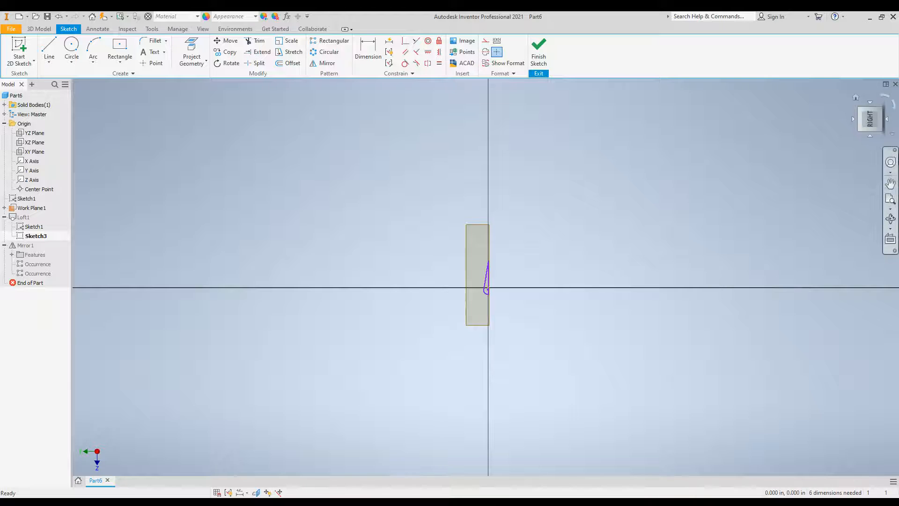
pyautogui.click(894, 107)
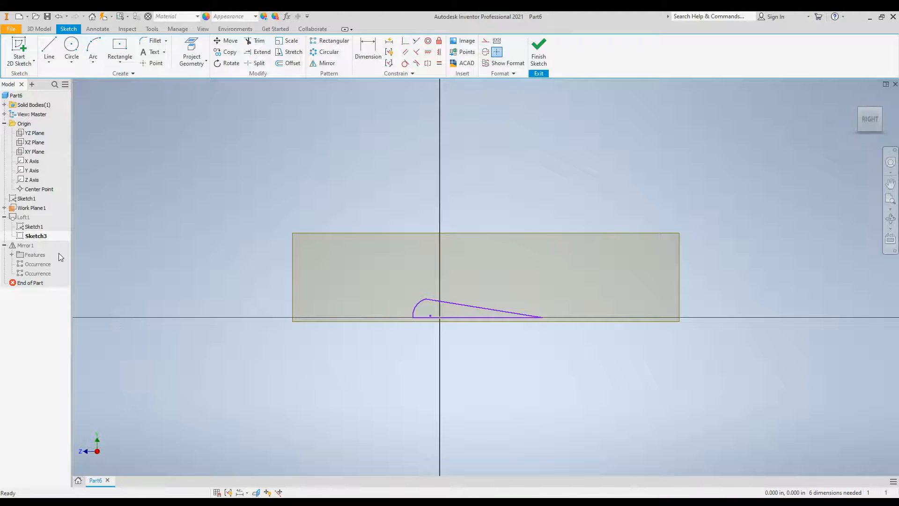
pyautogui.rightClick(13, 219)
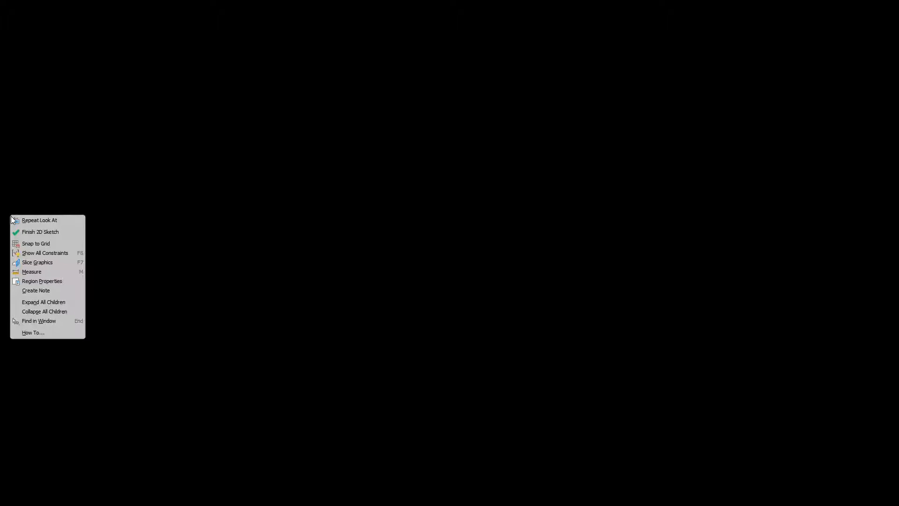
pyautogui.click(27, 231)
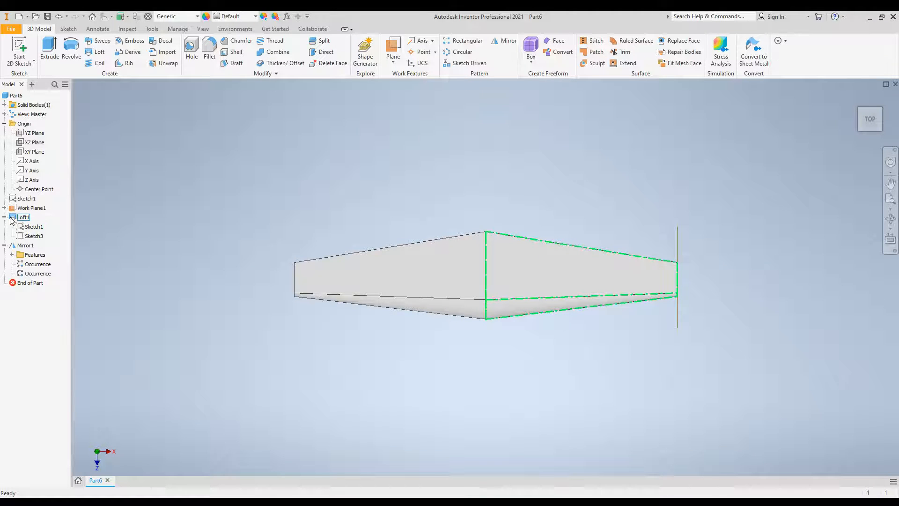
pyautogui.doubleClick(22, 218)
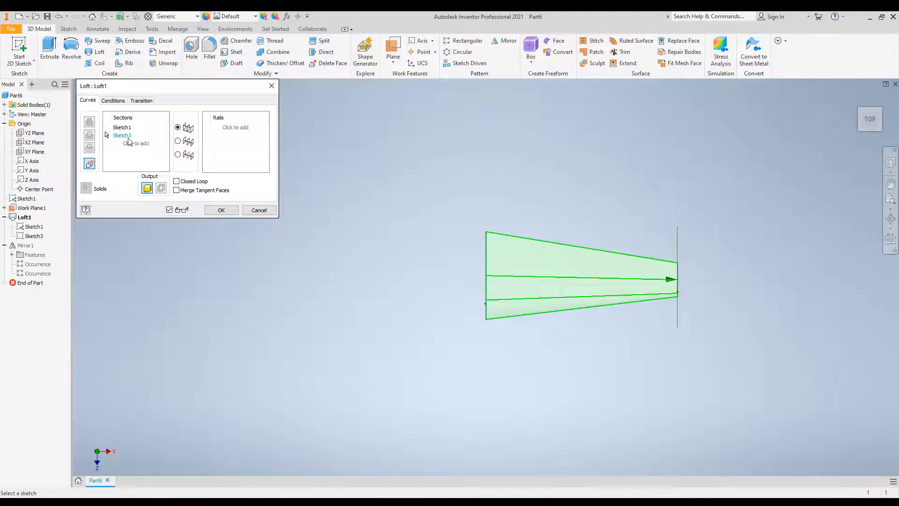
pyautogui.click(133, 121)
pyautogui.press('Delete')
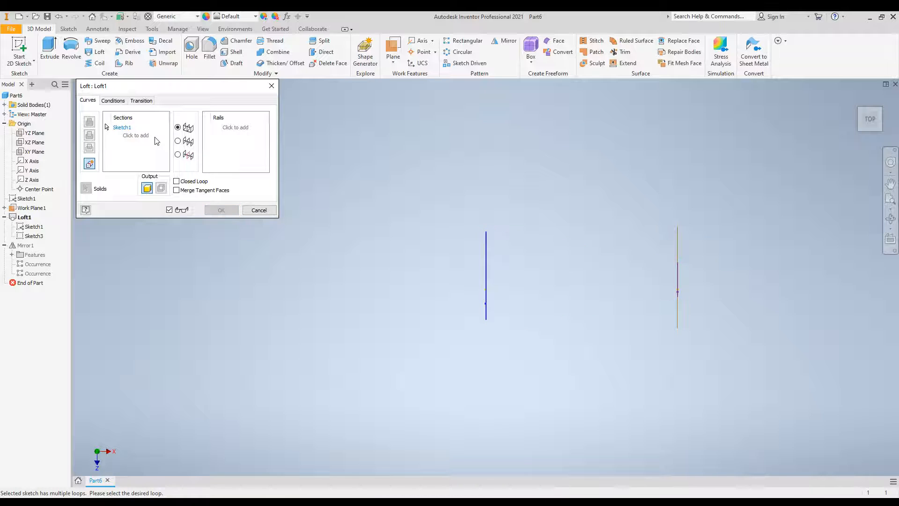
pyautogui.click(147, 129)
pyautogui.press('Delete')
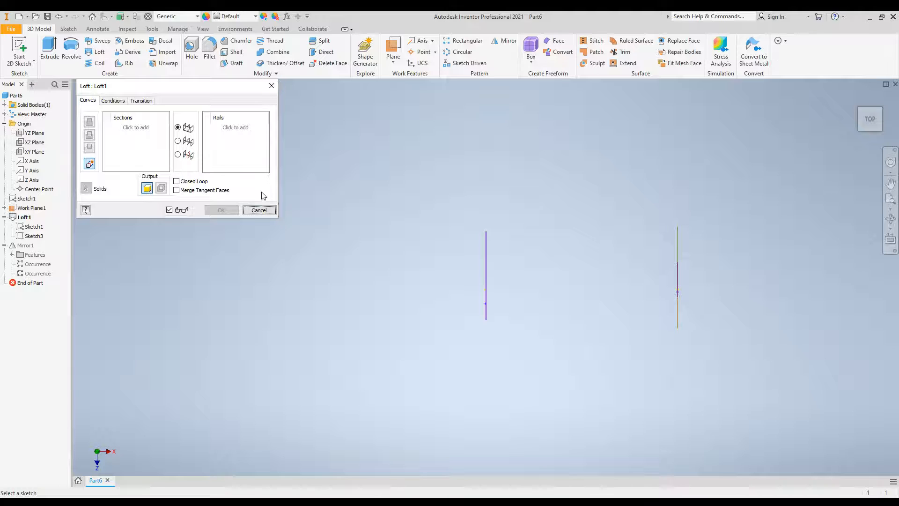
pyautogui.click(259, 210)
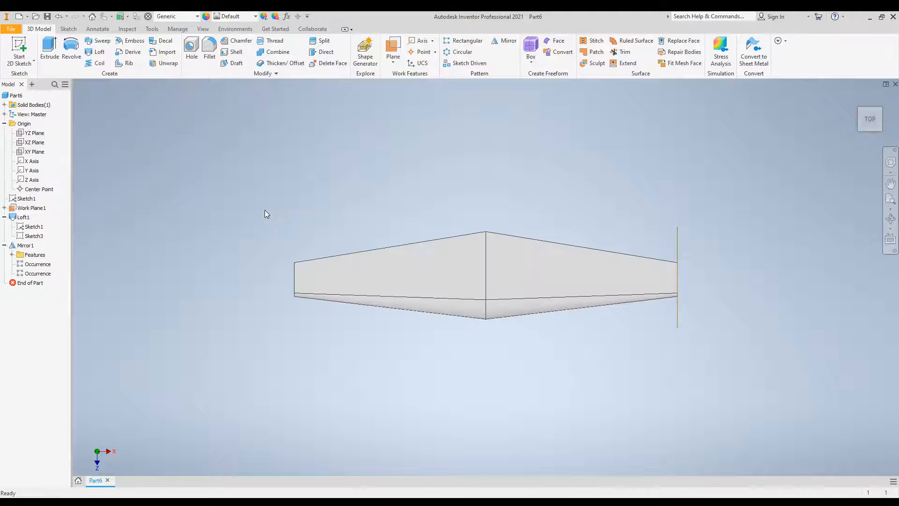
pyautogui.hotkey('ctrl', 'z')
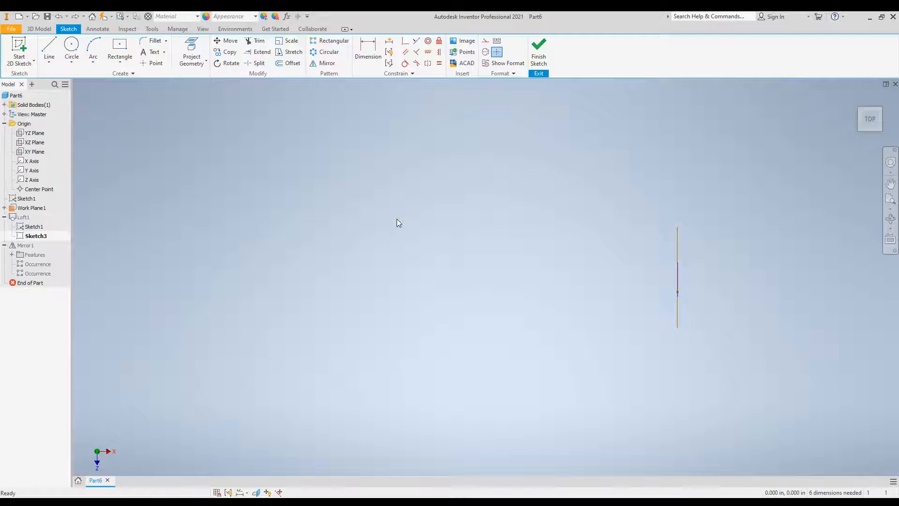
pyautogui.hotkey('ctrl', 'z')
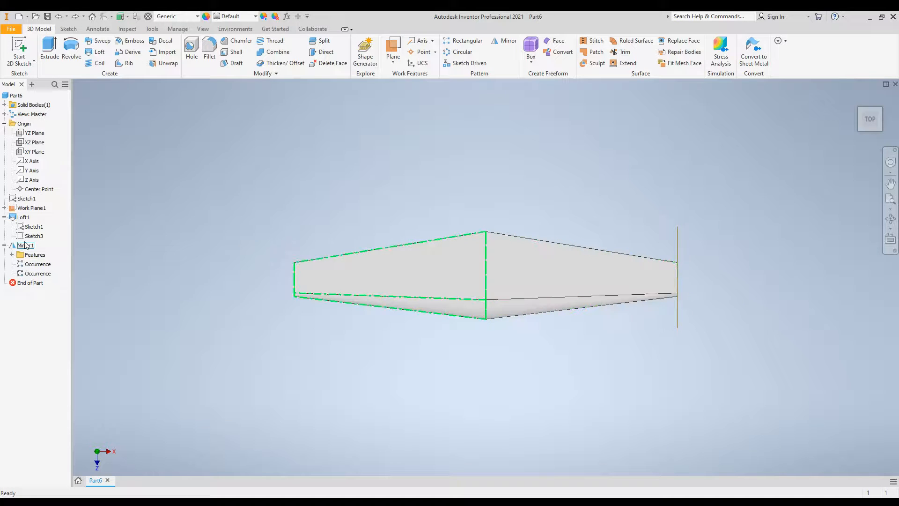
# Delete the Loft1 feature while keeping its consumed sketches
pyautogui.rightClick(14, 216)
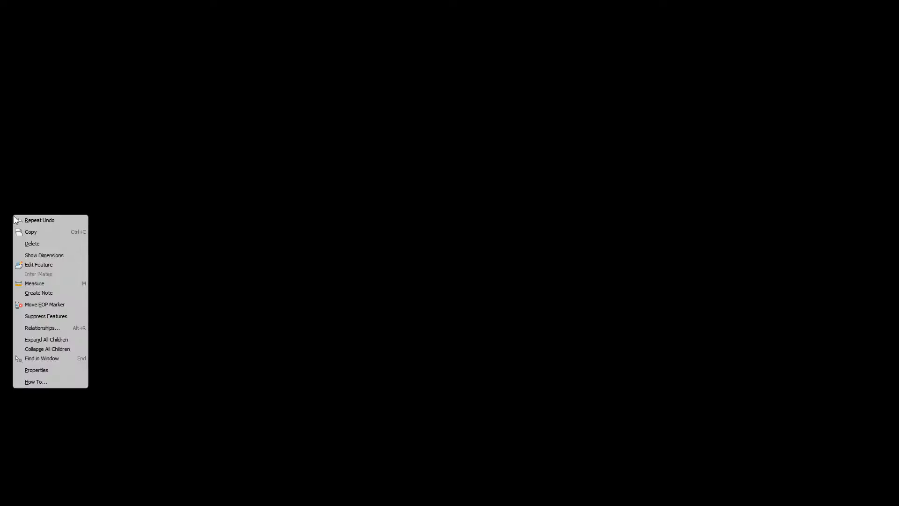
pyautogui.click(42, 244)
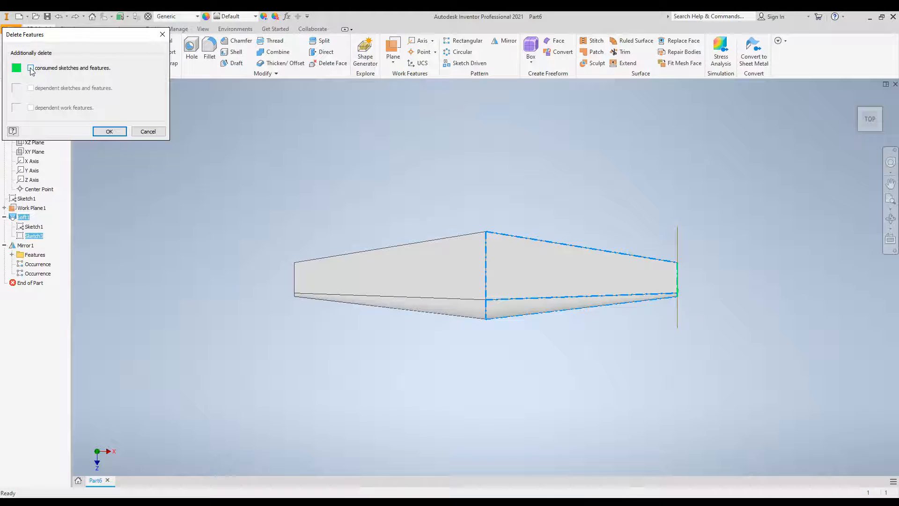
pyautogui.click(109, 132)
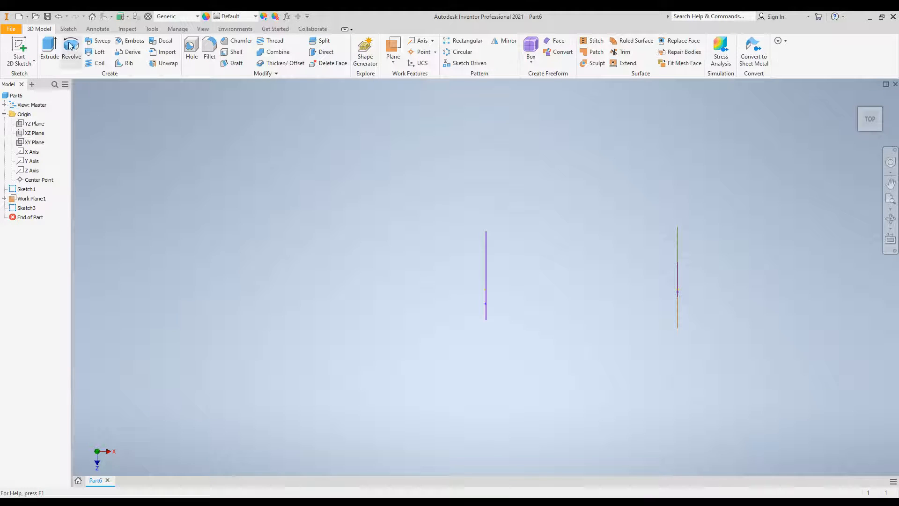
# Edit Sketch3 and move the whole smaller airfoil along the base line until its rounded front end meets the larger airfoil's front end
pyautogui.doubleClick(24, 208)
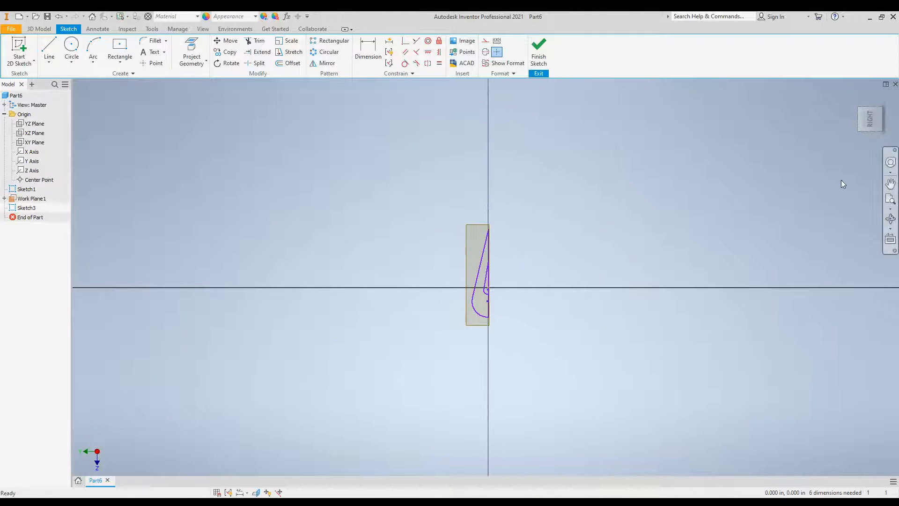
pyautogui.click(892, 201)
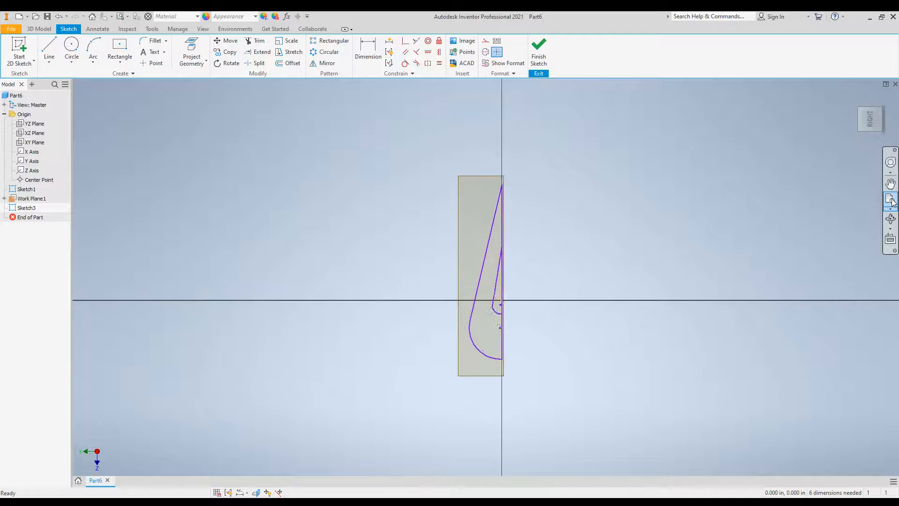
pyautogui.click(894, 104)
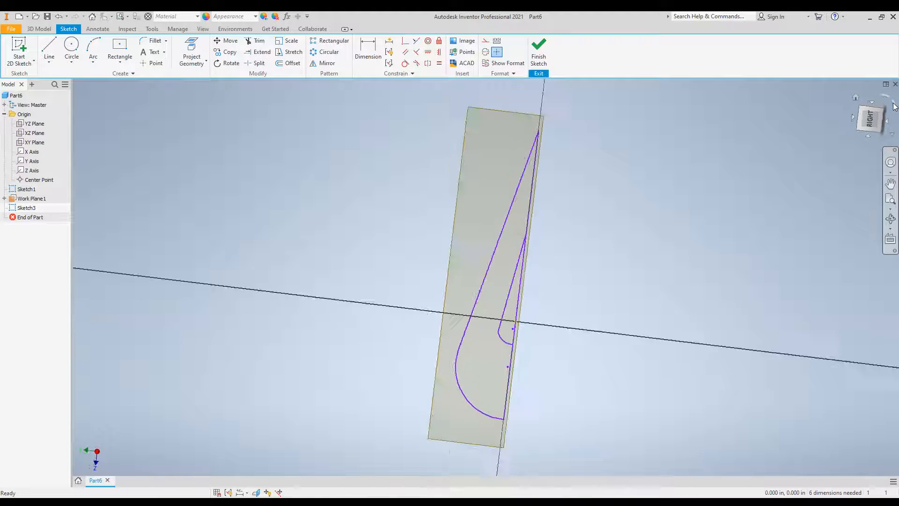
pyautogui.click(891, 200)
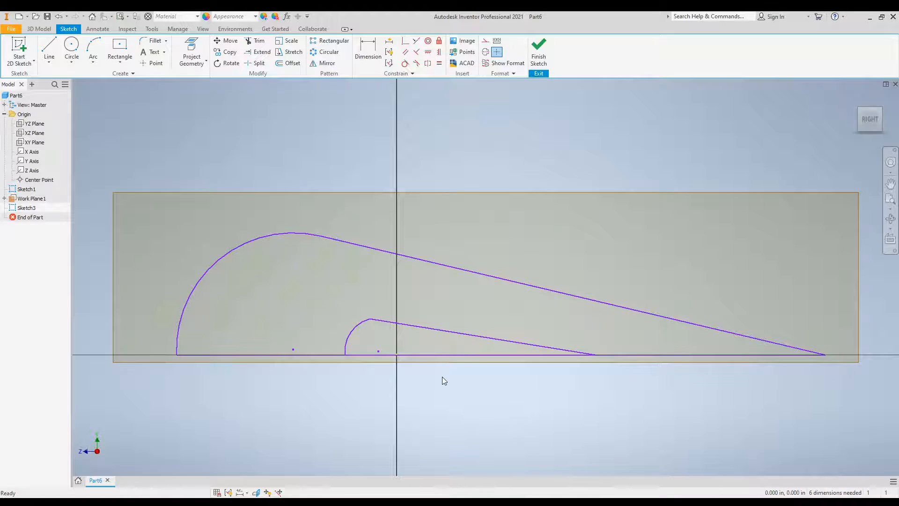
pyautogui.click(446, 332)
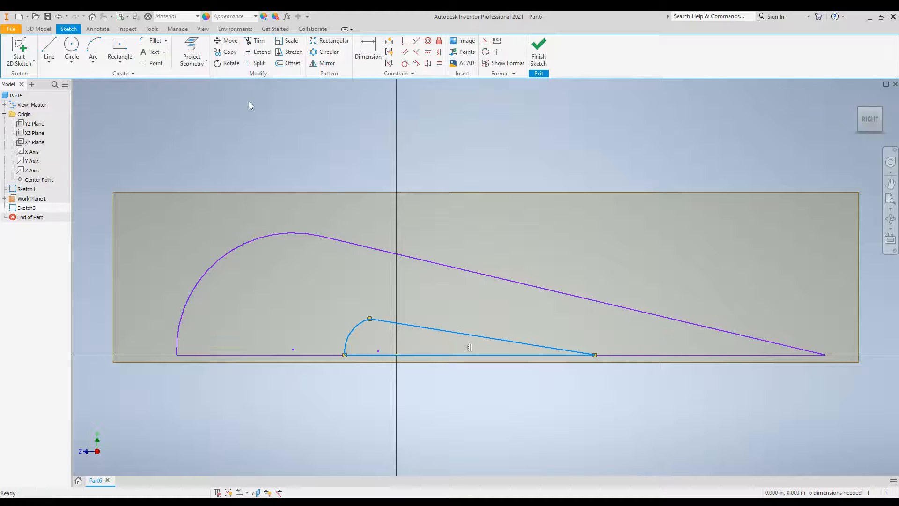
pyautogui.click(229, 43)
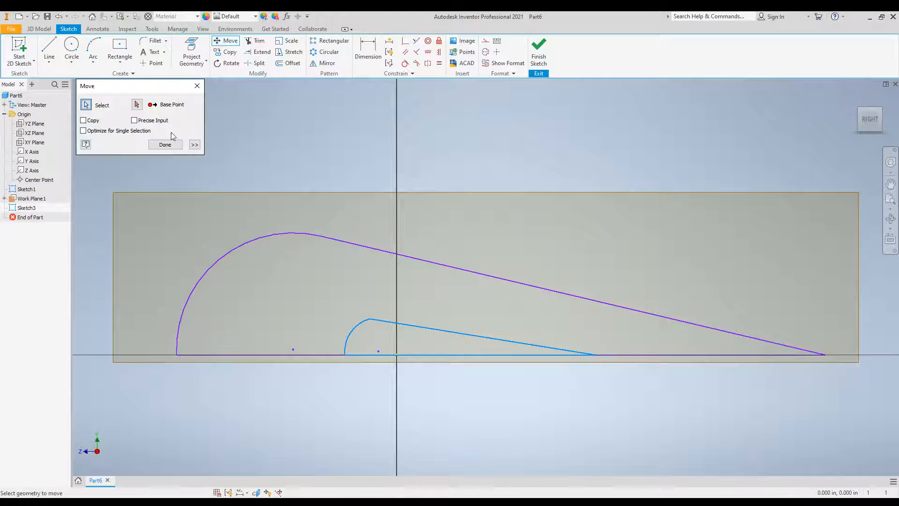
pyautogui.click(137, 104)
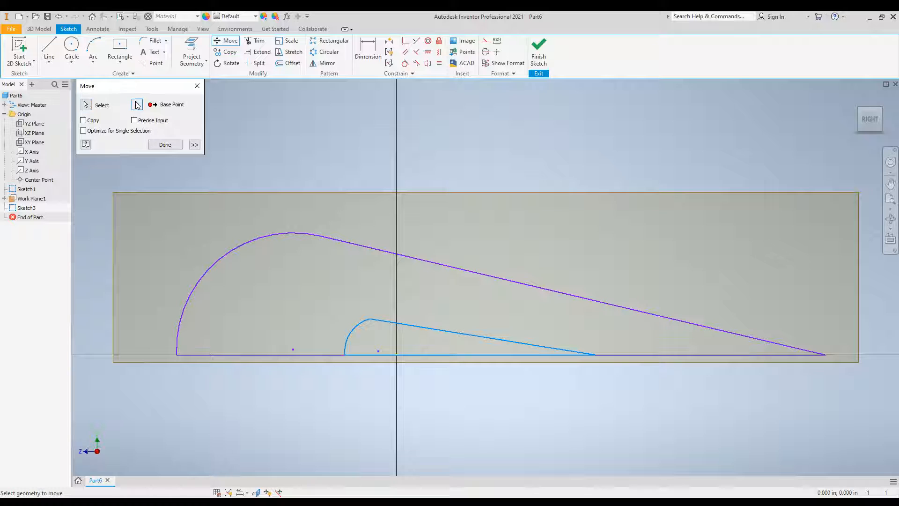
pyautogui.click(497, 405)
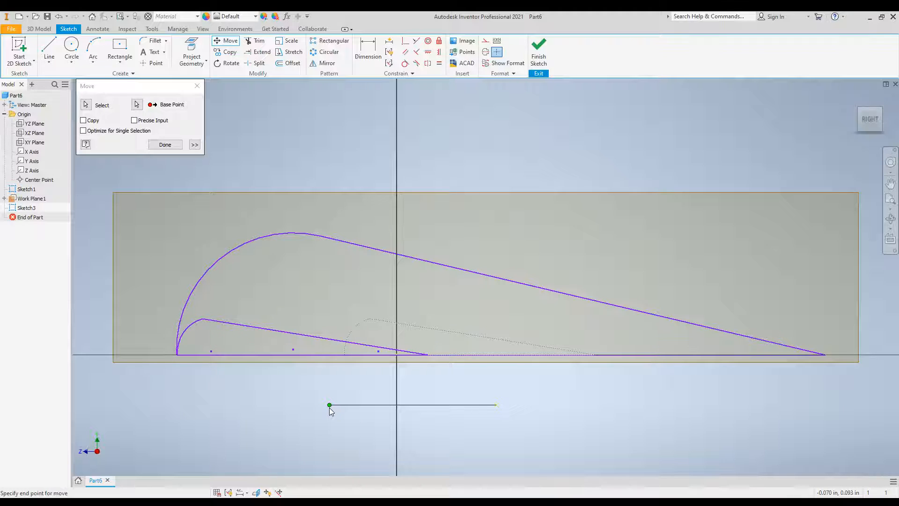
pyautogui.click(330, 408)
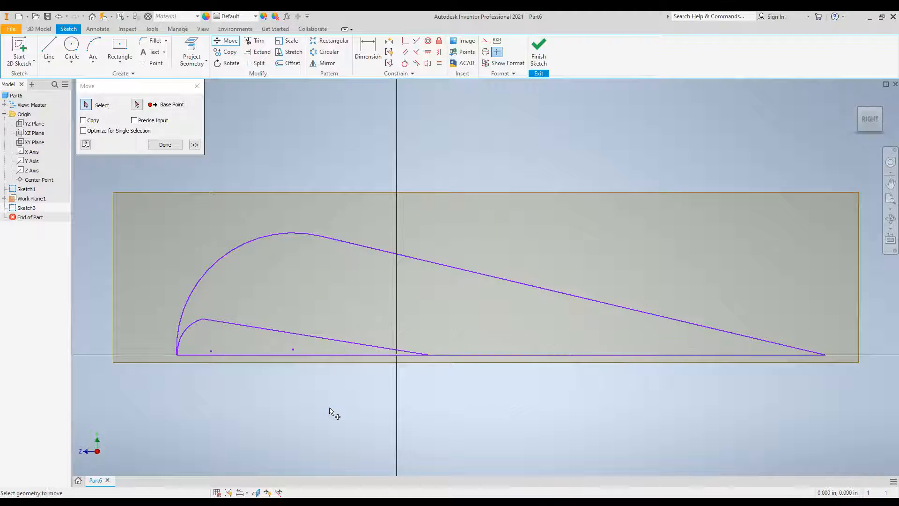
pyautogui.click(165, 145)
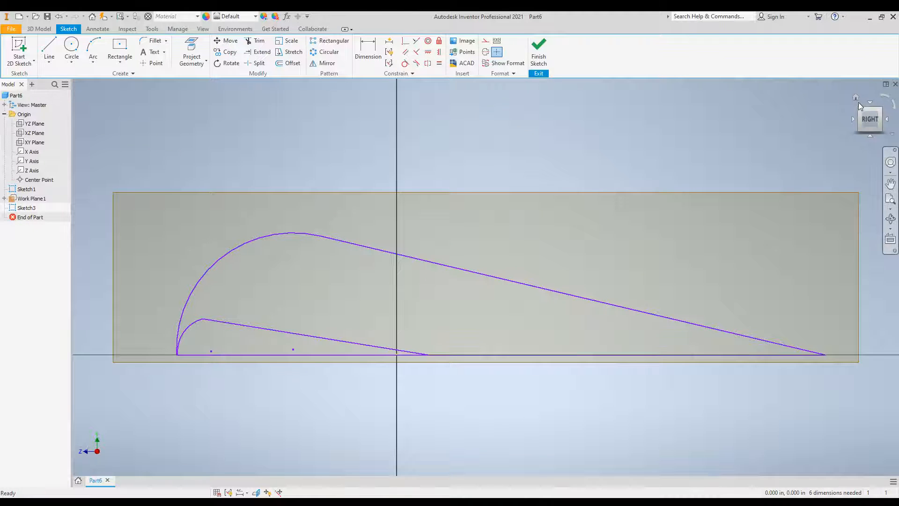
# Loft a solid wing from the large airfoil in Sketch1 to the moved small airfoil in Sketch3
pyautogui.click(856, 97)
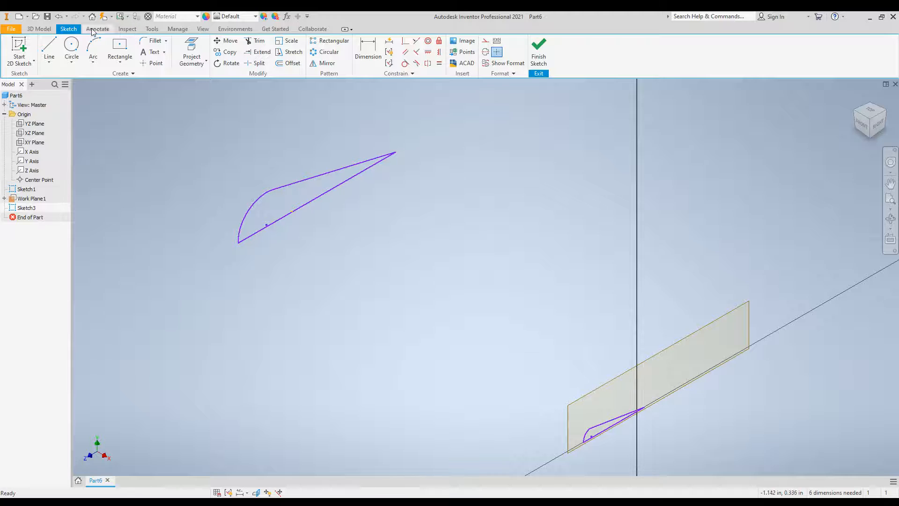
pyautogui.click(39, 30)
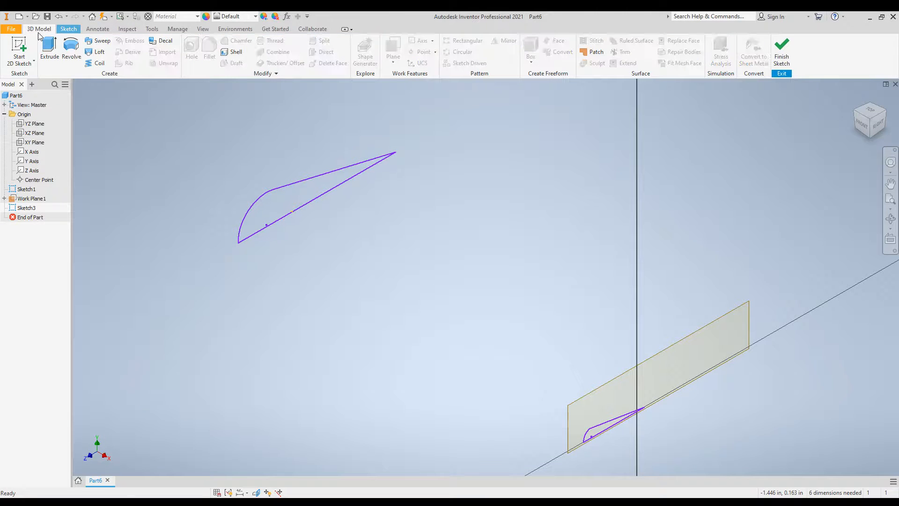
pyautogui.click(97, 52)
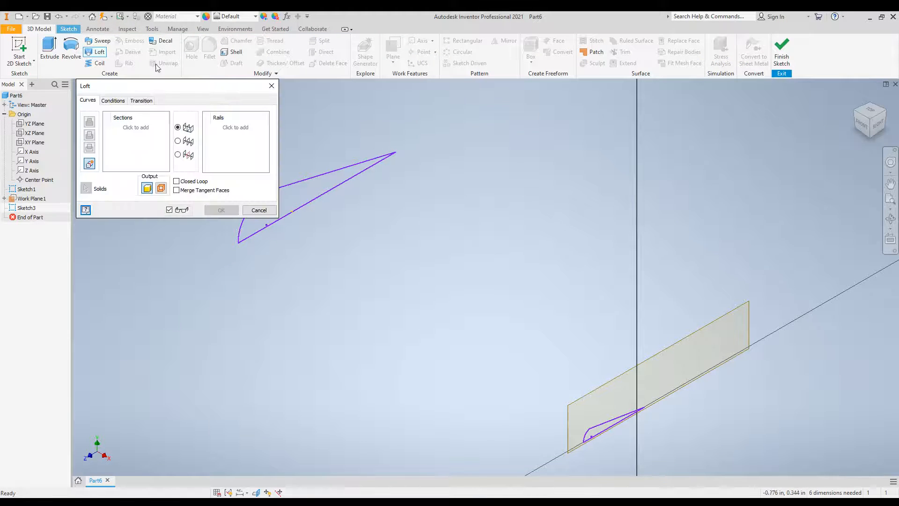
pyautogui.click(133, 118)
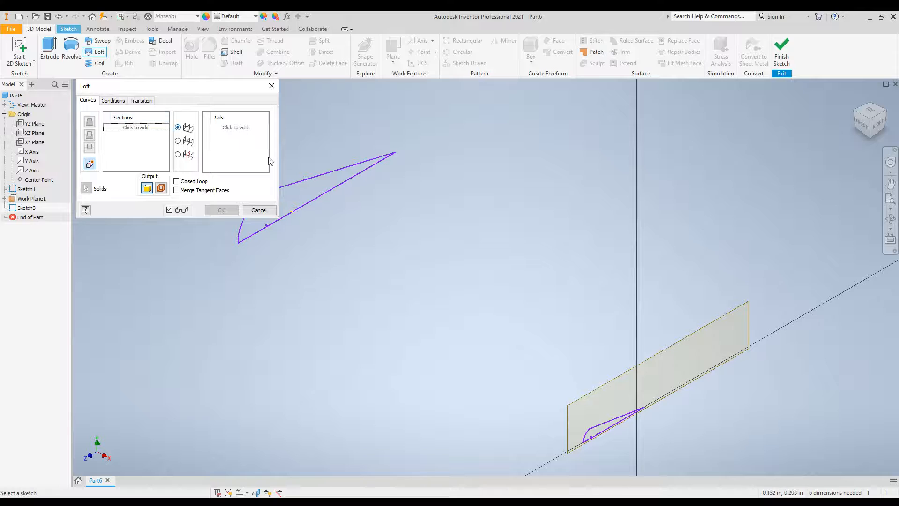
pyautogui.click(300, 195)
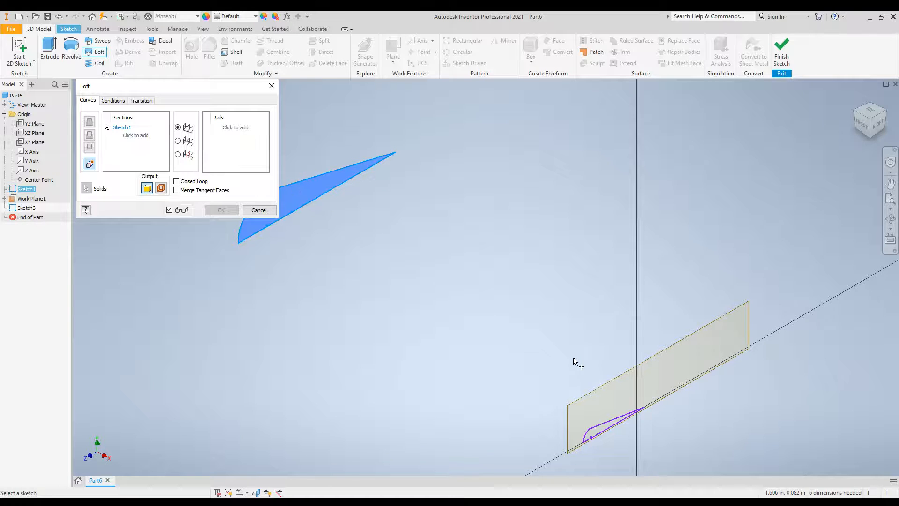
pyautogui.click(597, 437)
pyautogui.click(869, 108)
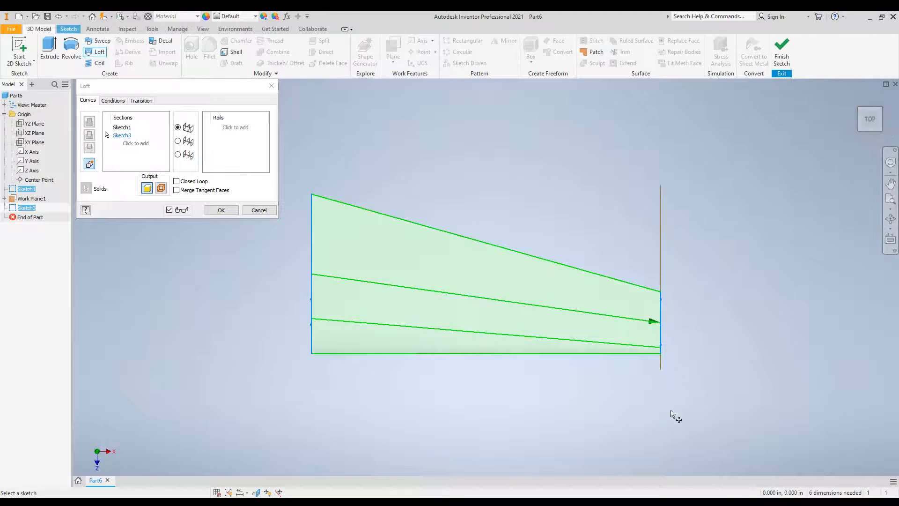
pyautogui.click(215, 209)
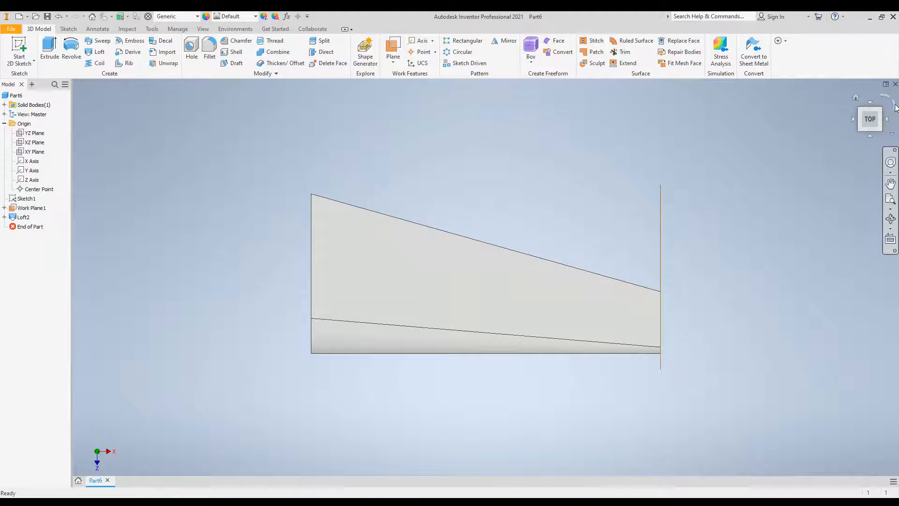
pyautogui.click(895, 106)
pyautogui.click(895, 106)
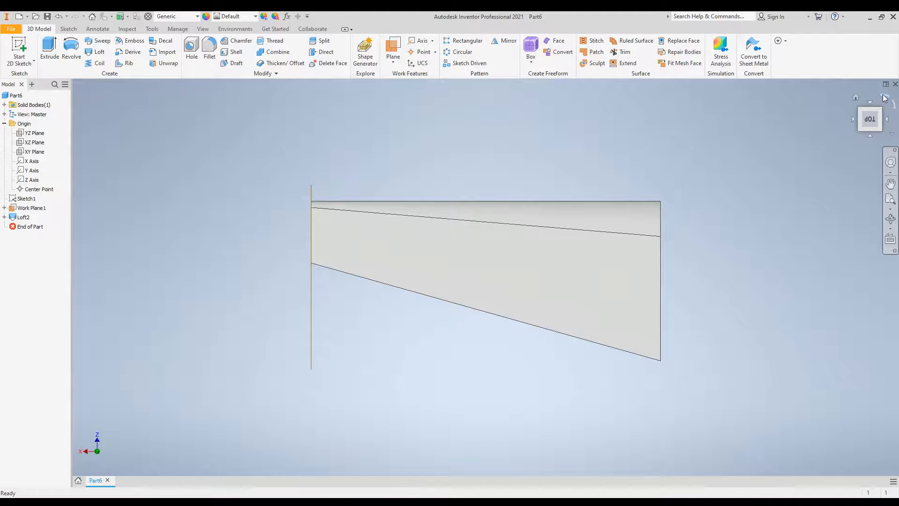
pyautogui.click(885, 98)
pyautogui.click(885, 98)
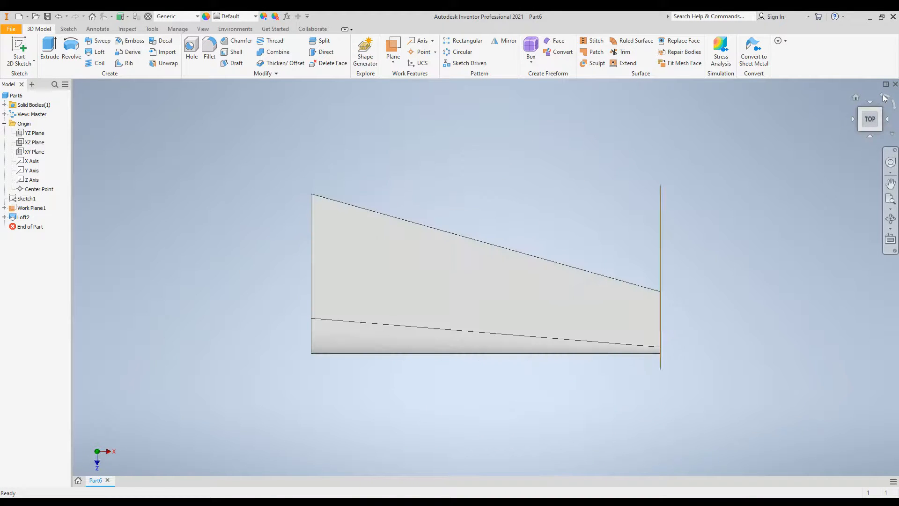
# Delete the Loft2 feature while keeping its consumed sketches
pyautogui.rightClick(15, 218)
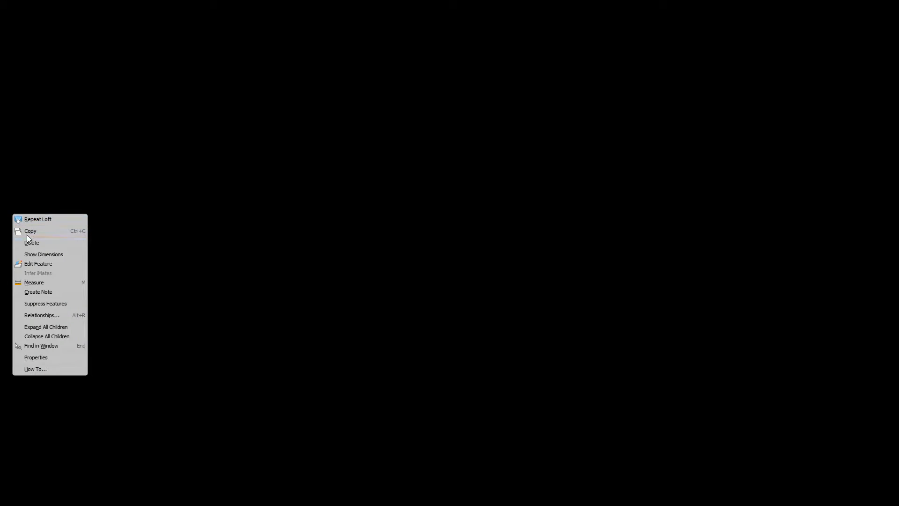
pyautogui.click(37, 243)
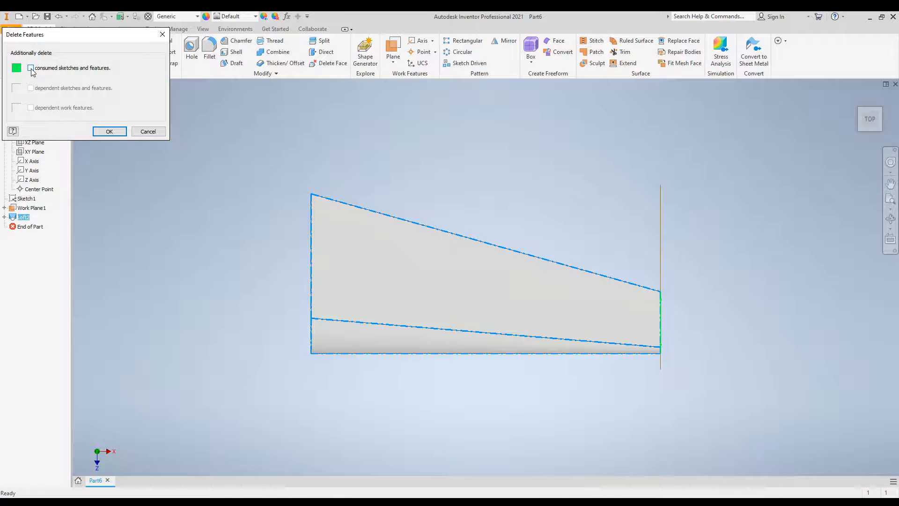
pyautogui.click(120, 133)
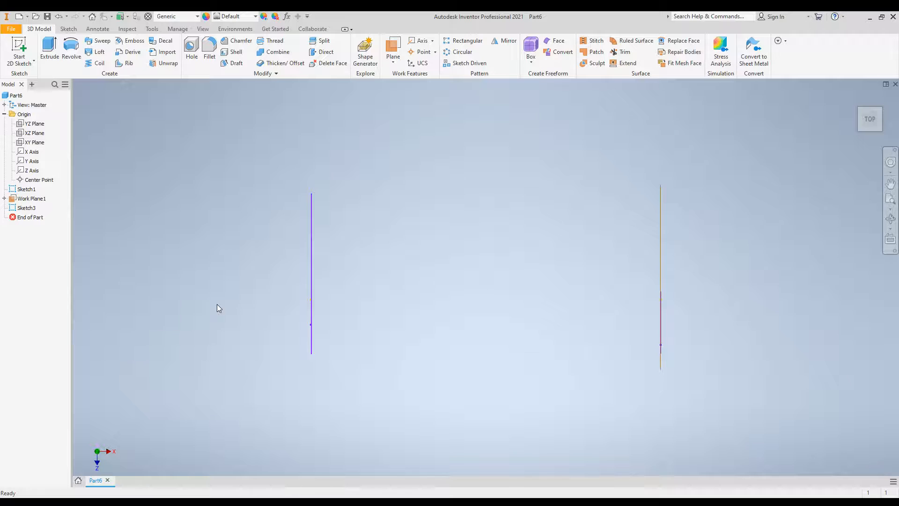
# Edit Sketch3 and move the whole smaller airfoil along the base line until its rounded front end meets the larger airfoil's pointed tail
pyautogui.doubleClick(13, 209)
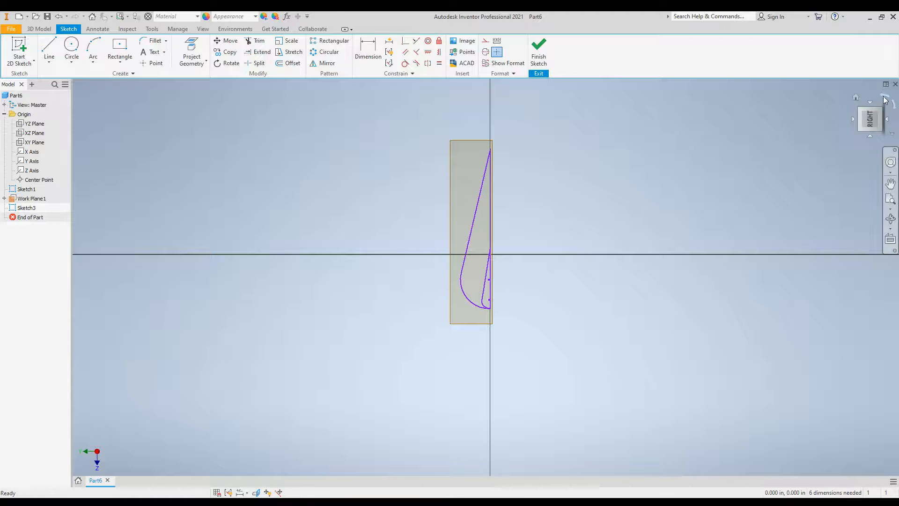
pyautogui.click(894, 104)
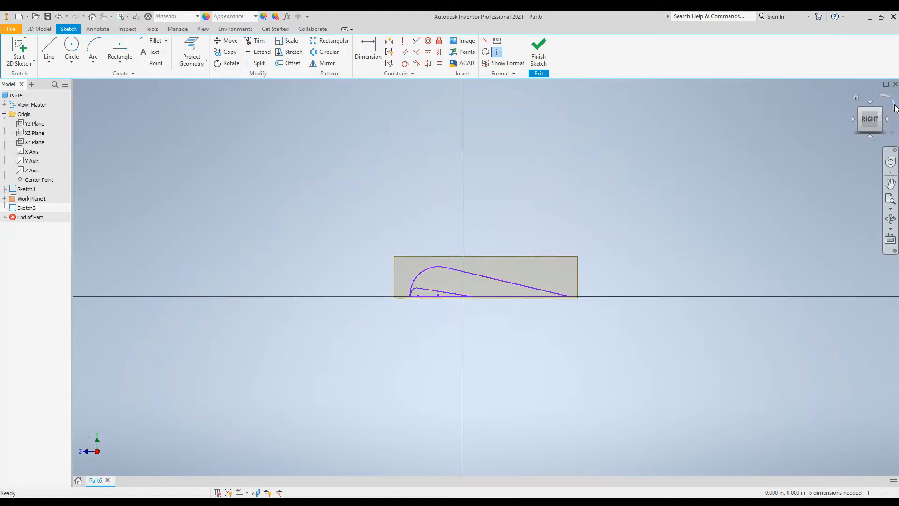
pyautogui.click(891, 200)
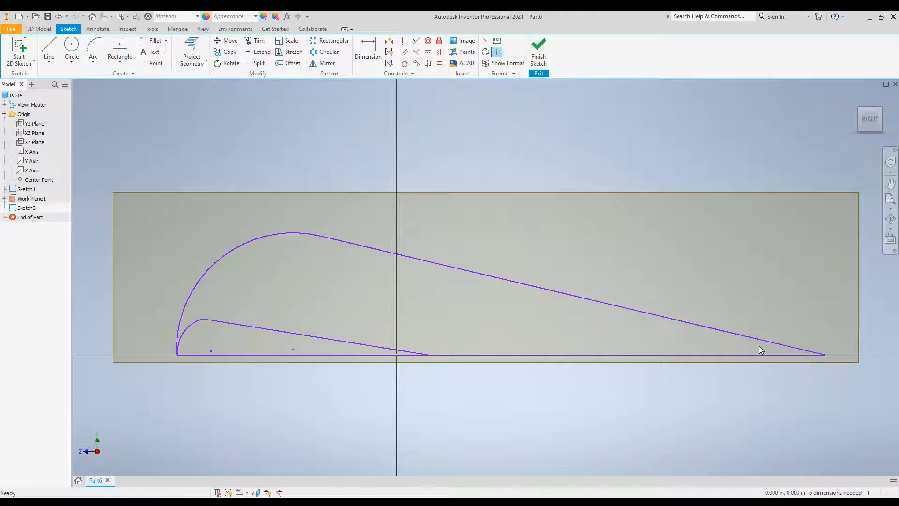
pyautogui.scroll(3, 760, 347)
pyautogui.scroll(-8, 760, 348)
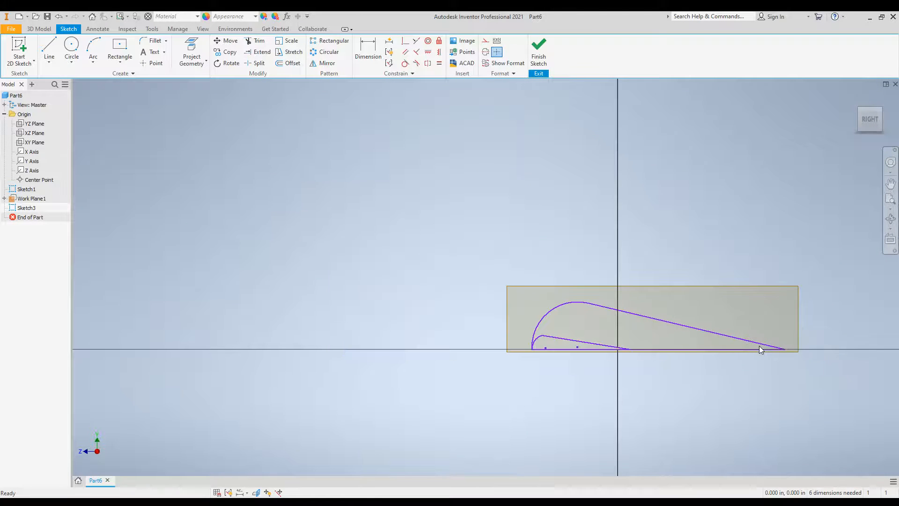
pyautogui.click(558, 335)
pyautogui.keyDown('ctrl'); pyautogui.click(555, 350); pyautogui.keyUp('ctrl')
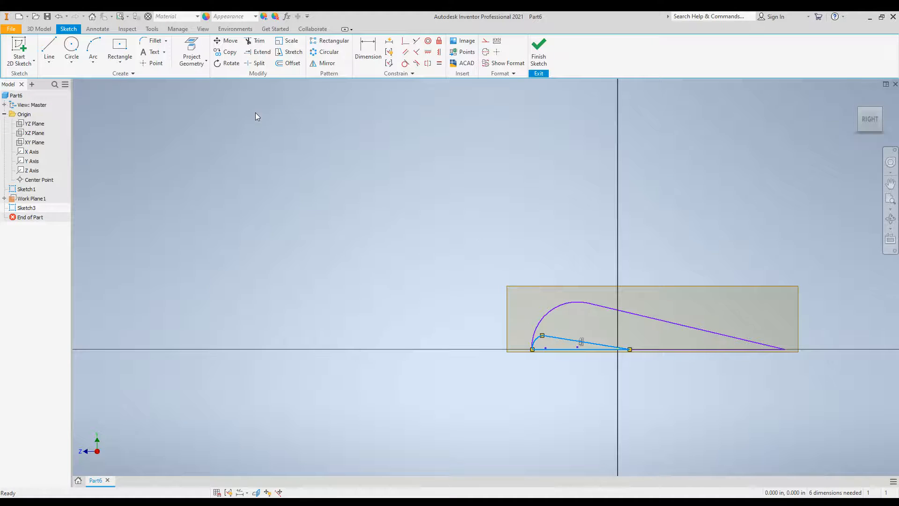
pyautogui.click(229, 41)
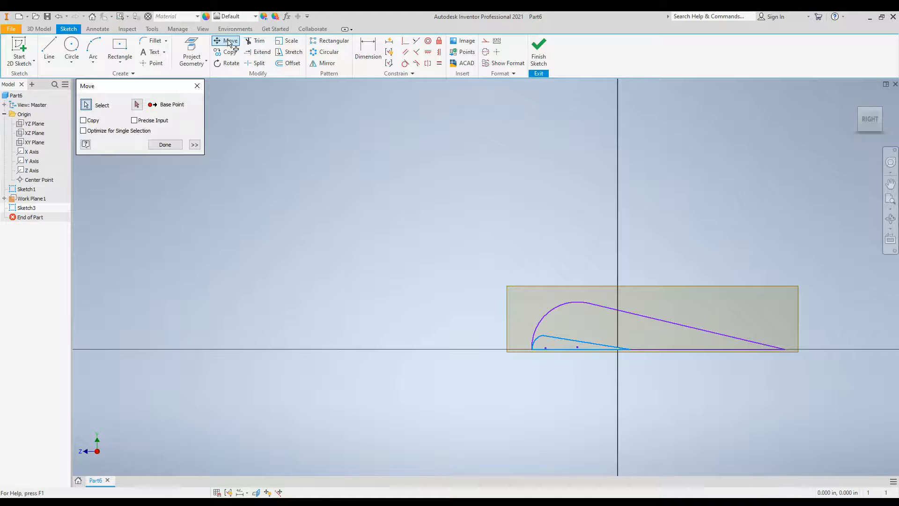
pyautogui.click(136, 105)
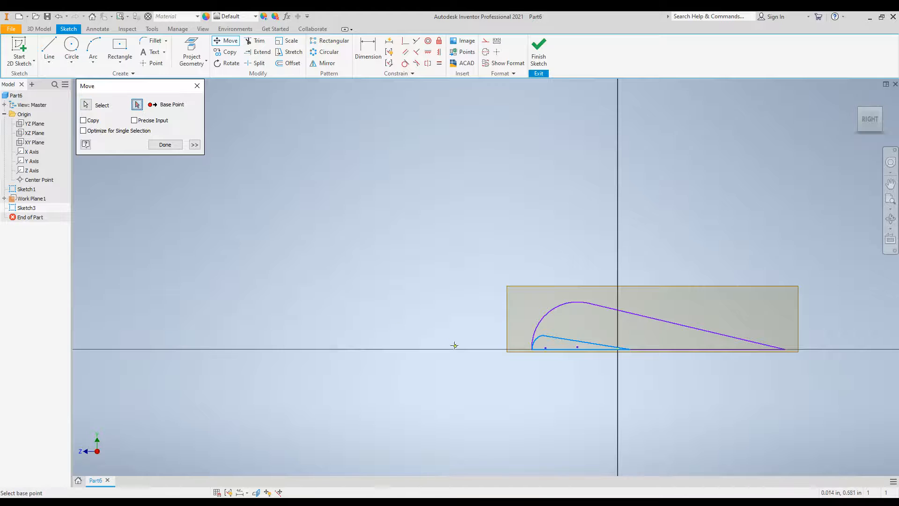
pyautogui.click(415, 350)
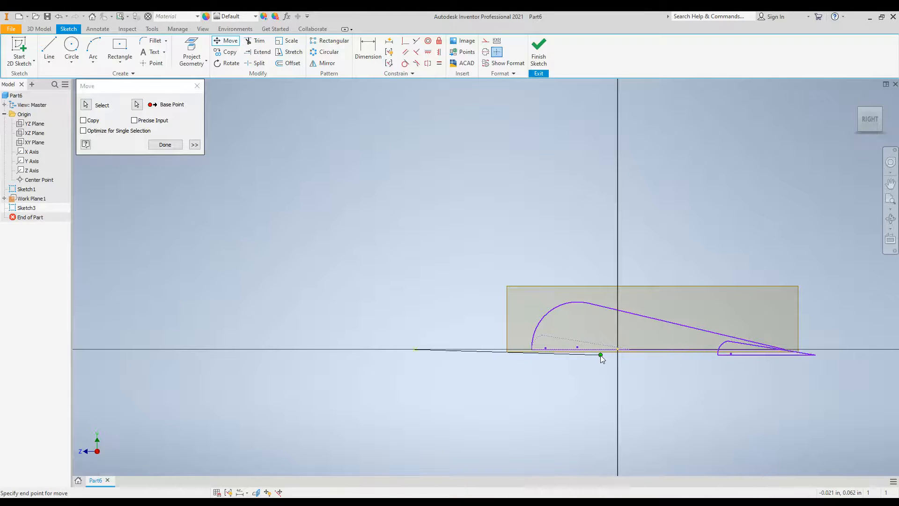
pyautogui.click(666, 350)
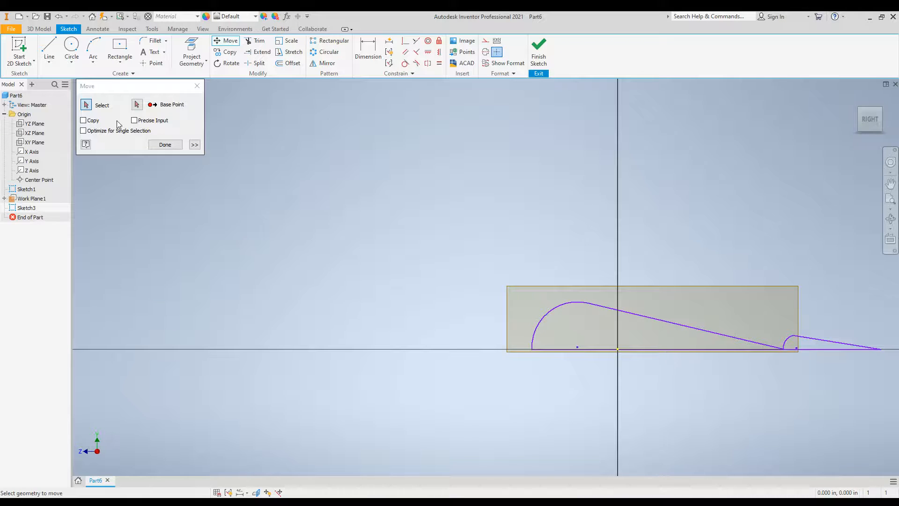
pyautogui.click(165, 147)
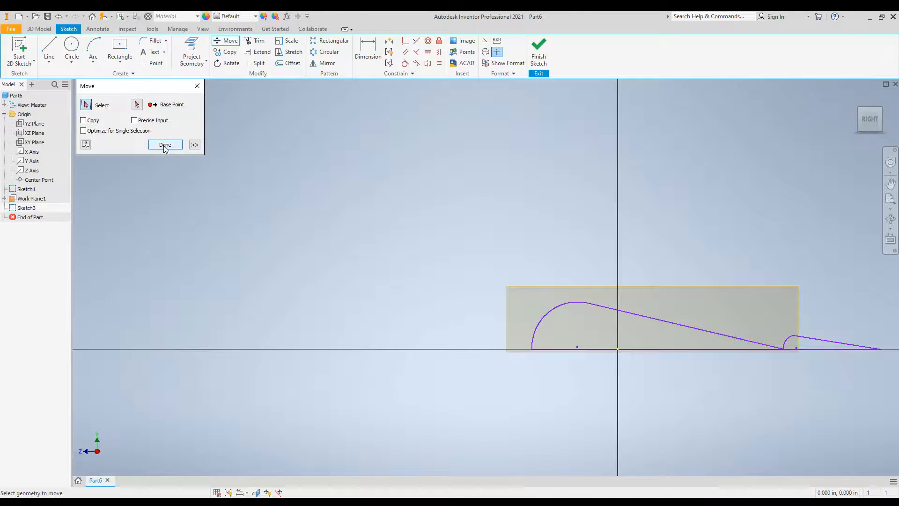
pyautogui.click(164, 145)
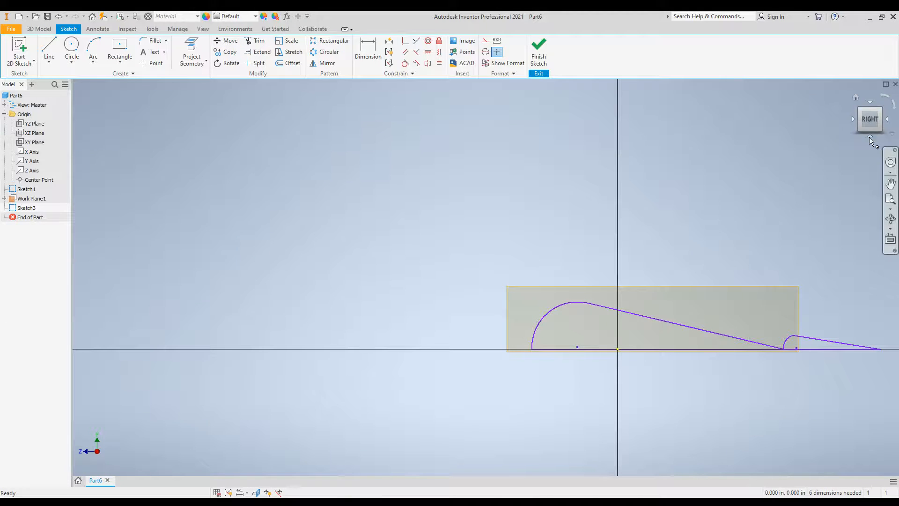
pyautogui.click(538, 52)
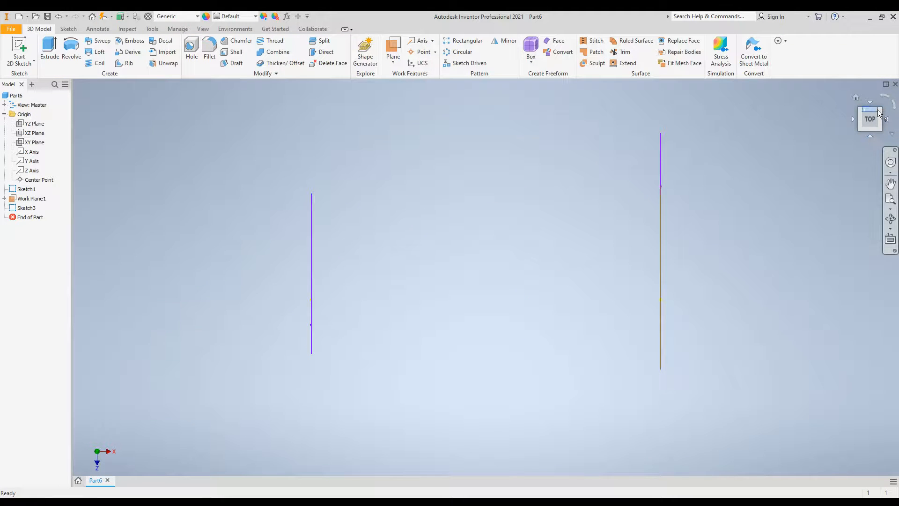
# Loft a solid swept wing from the large airfoil in Sketch1 to the repositioned small airfoil in Sketch3
pyautogui.click(857, 98)
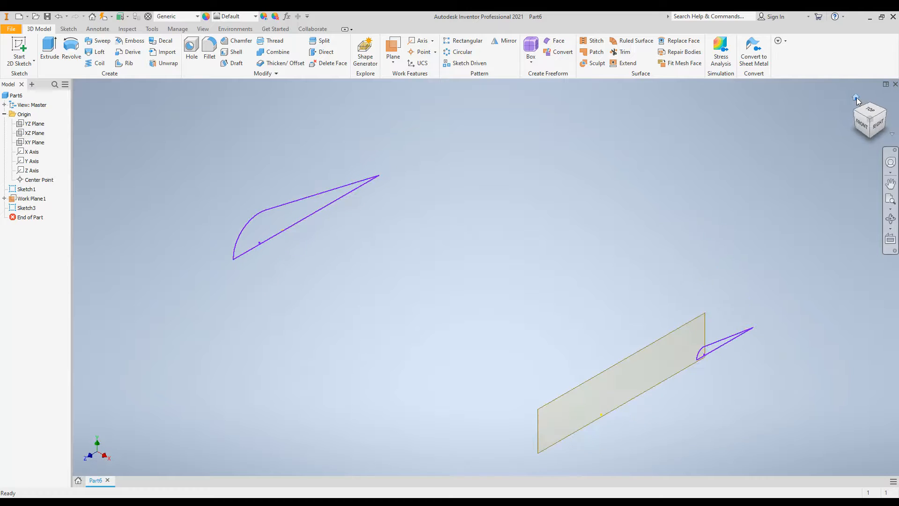
pyautogui.click(97, 52)
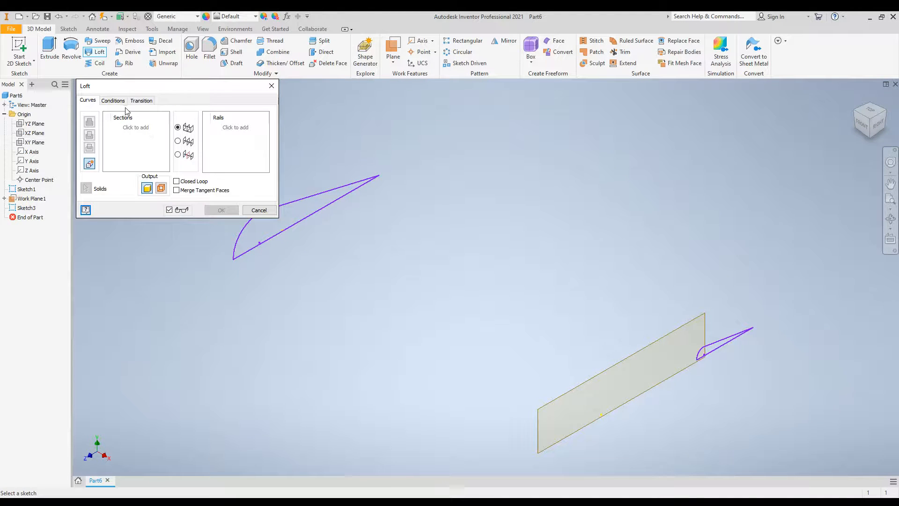
pyautogui.click(296, 200)
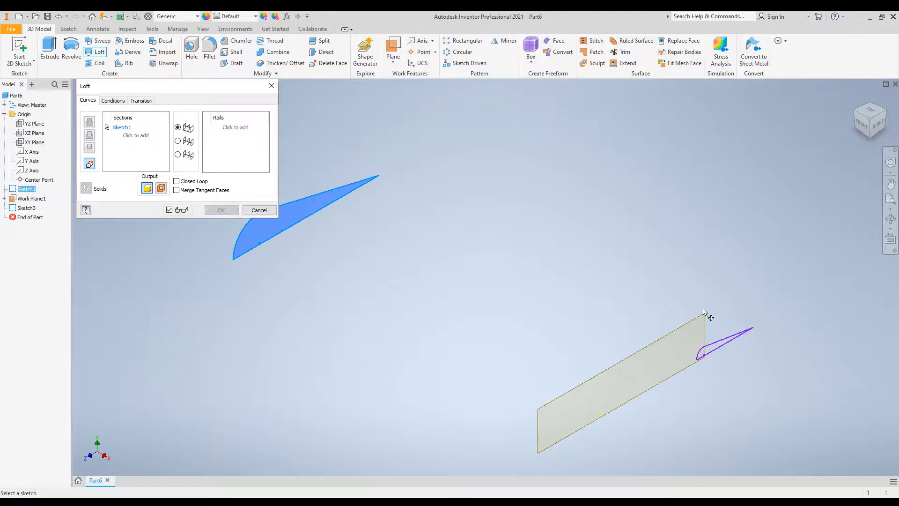
pyautogui.click(717, 345)
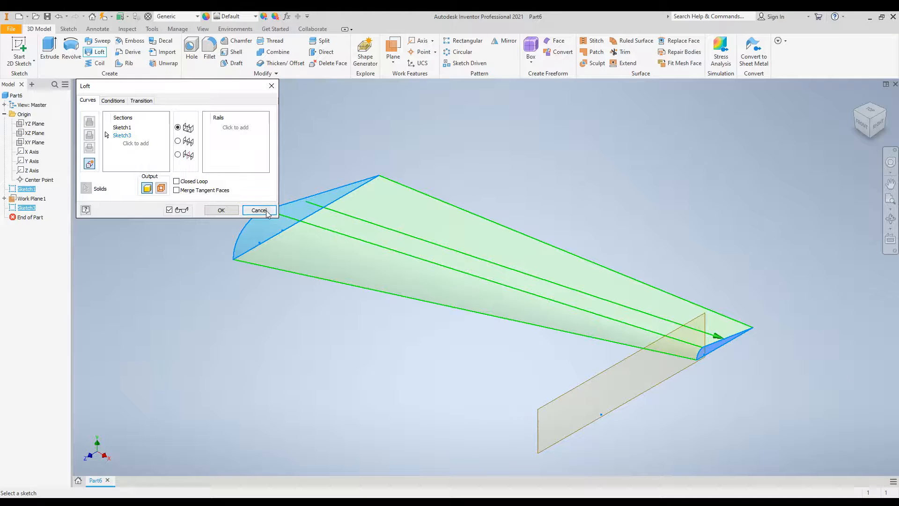
pyautogui.click(220, 210)
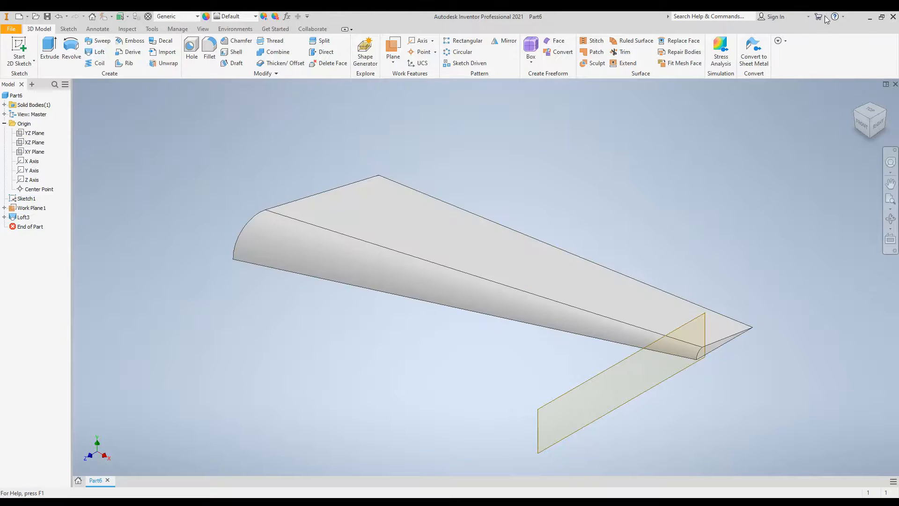
# Mirror the swept lofted wing about its large root end face and show the full wing from the top
pyautogui.click(874, 113)
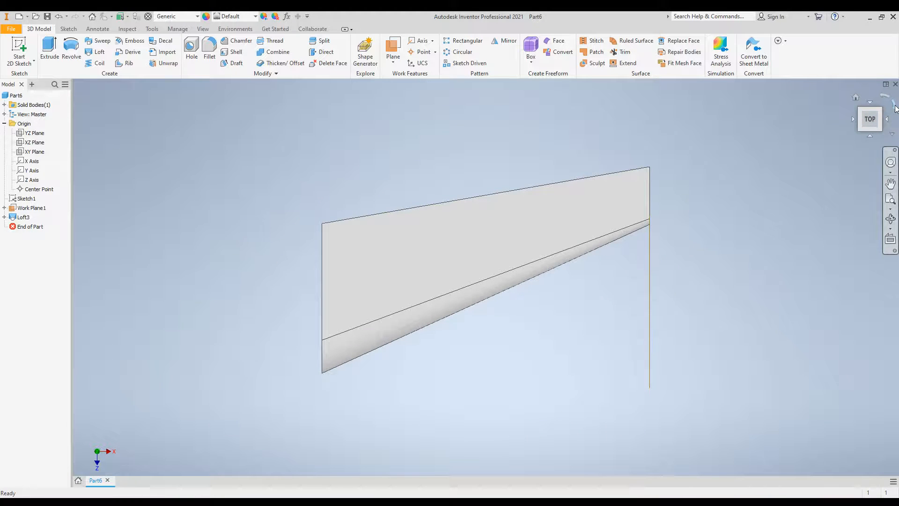
pyautogui.click(895, 107)
pyautogui.click(894, 107)
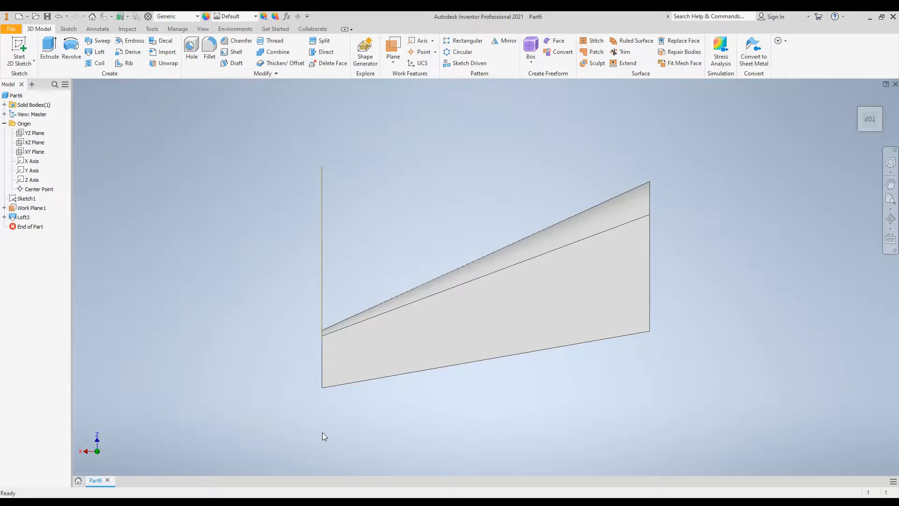
pyautogui.click(871, 122)
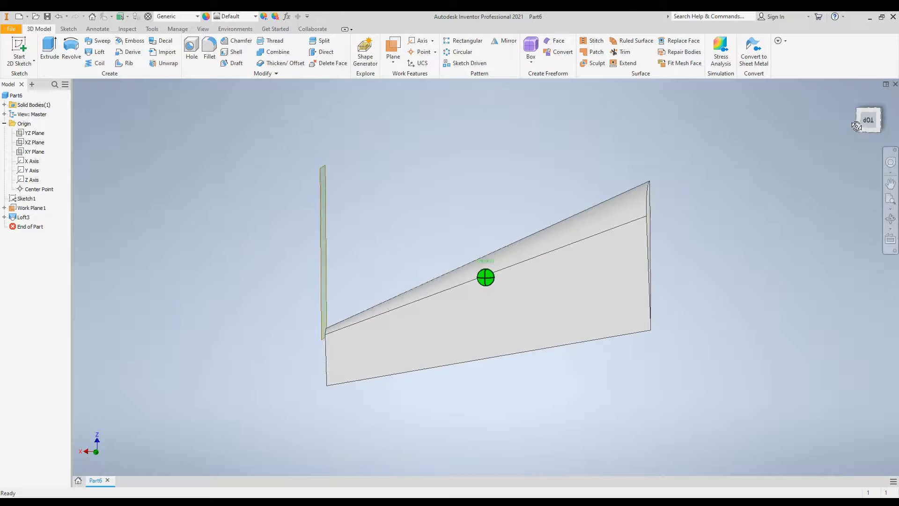
pyautogui.click(505, 41)
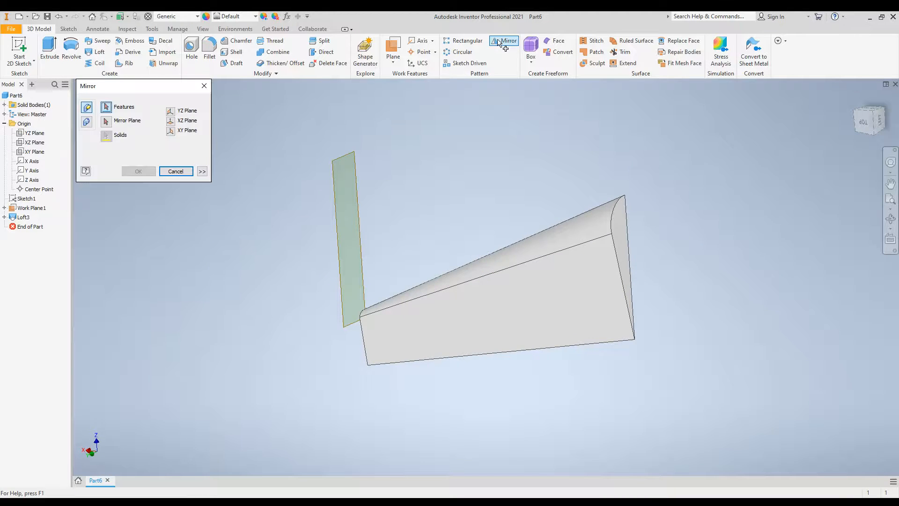
pyautogui.click(493, 294)
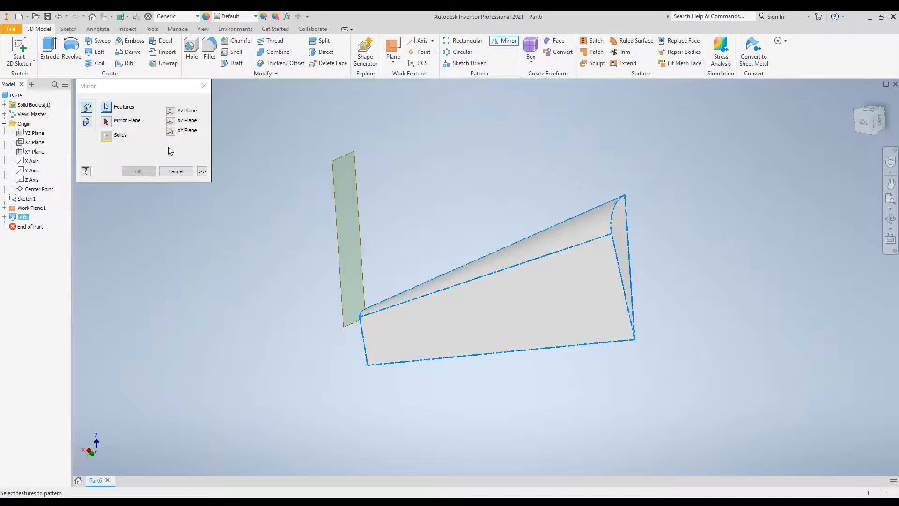
pyautogui.click(107, 121)
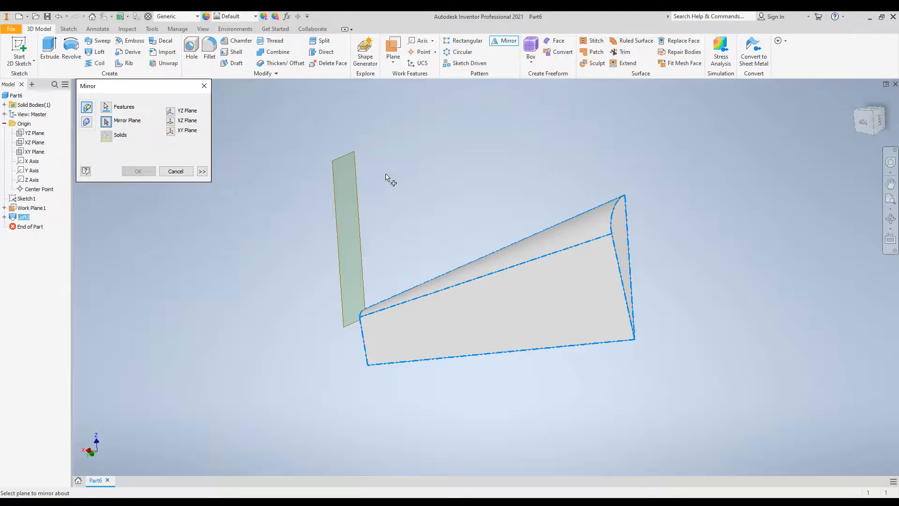
pyautogui.click(622, 237)
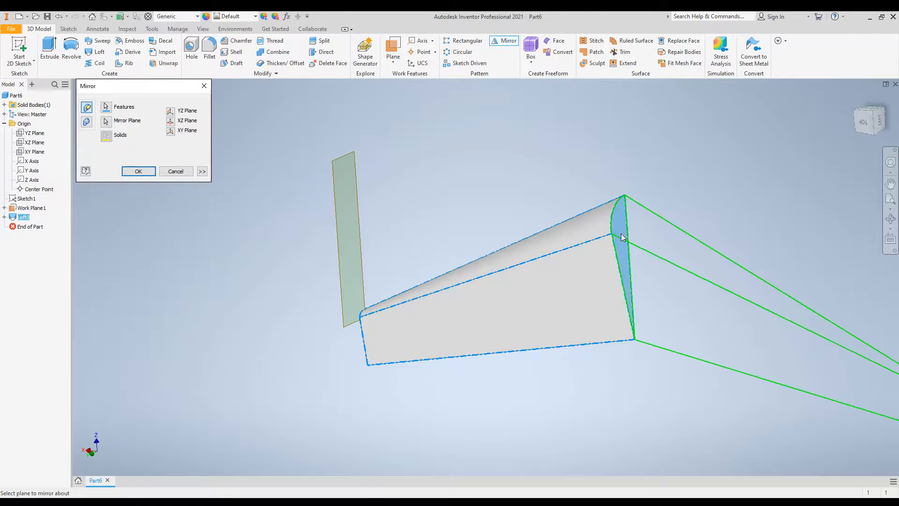
pyautogui.click(137, 171)
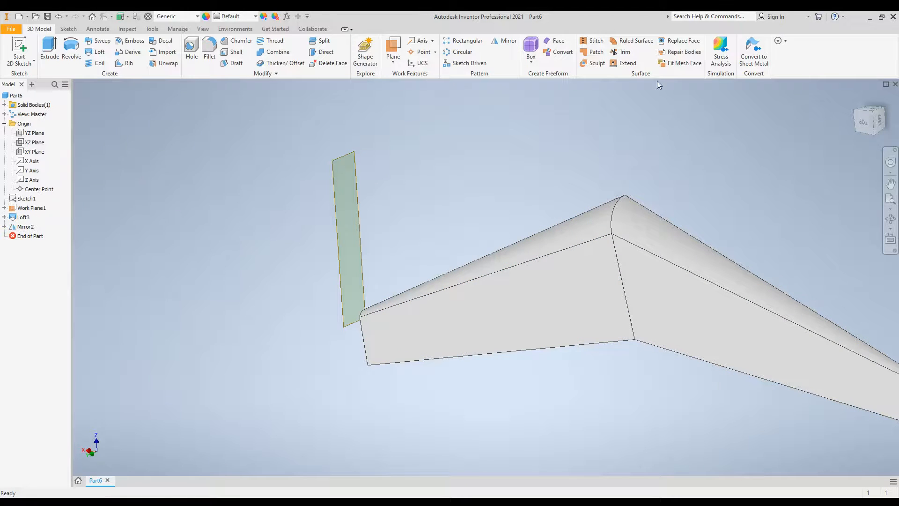
pyautogui.click(864, 122)
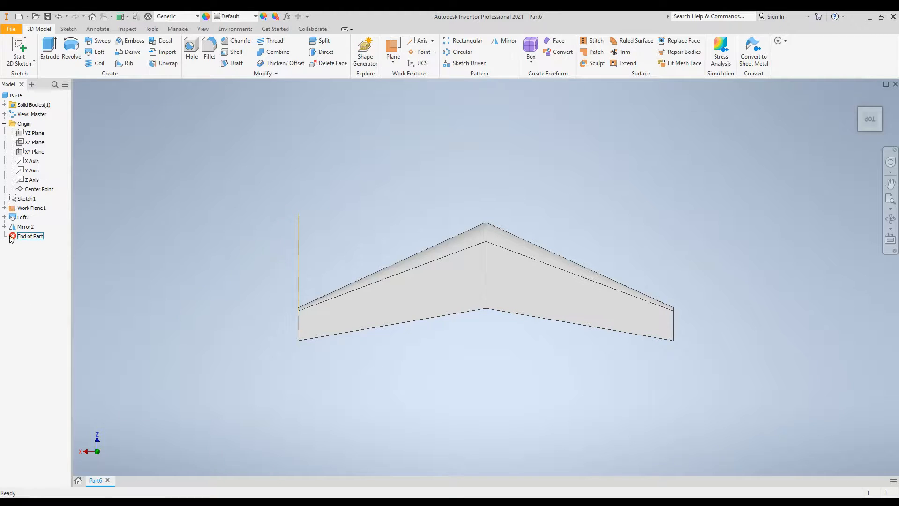
# Edit Sketch3 under Loft3, run Close Loop around the small airfoil's sloped line, base and rounded front, and exit the sketch updating the part
pyautogui.click(5, 217)
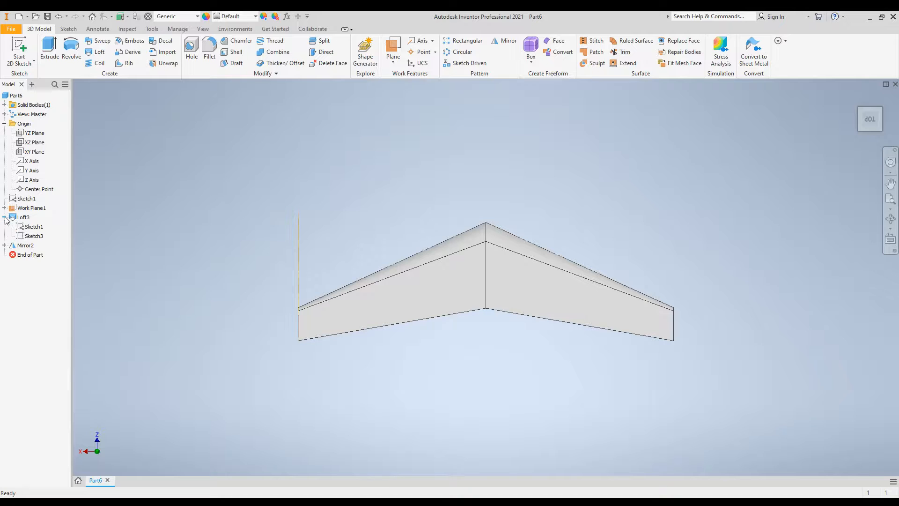
pyautogui.doubleClick(37, 237)
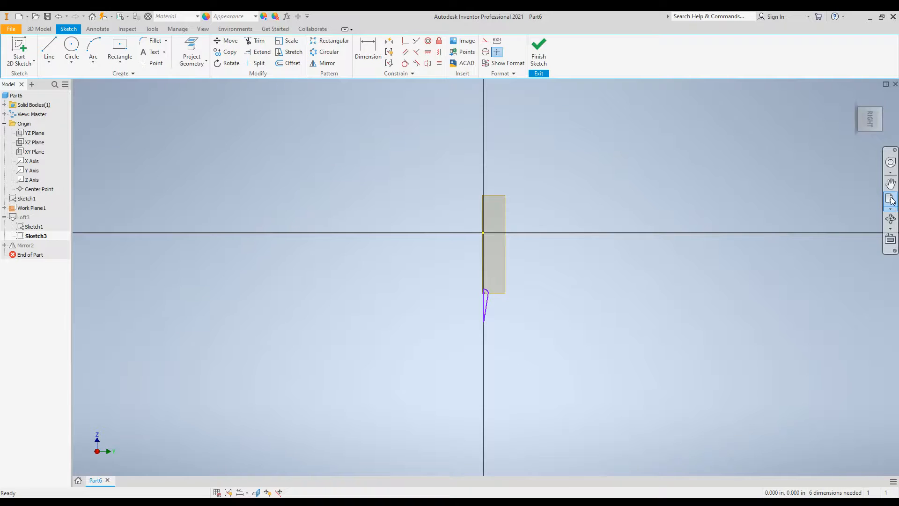
pyautogui.rightClick(883, 97)
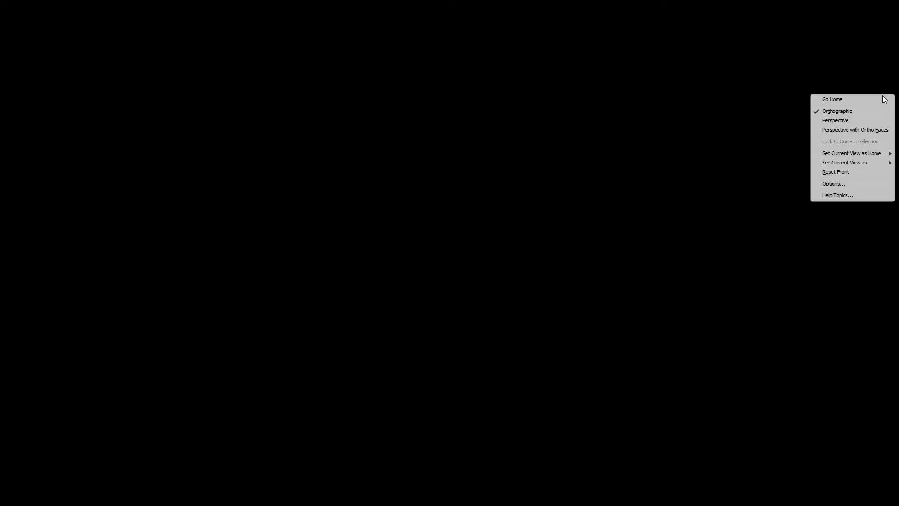
pyautogui.click(759, 131)
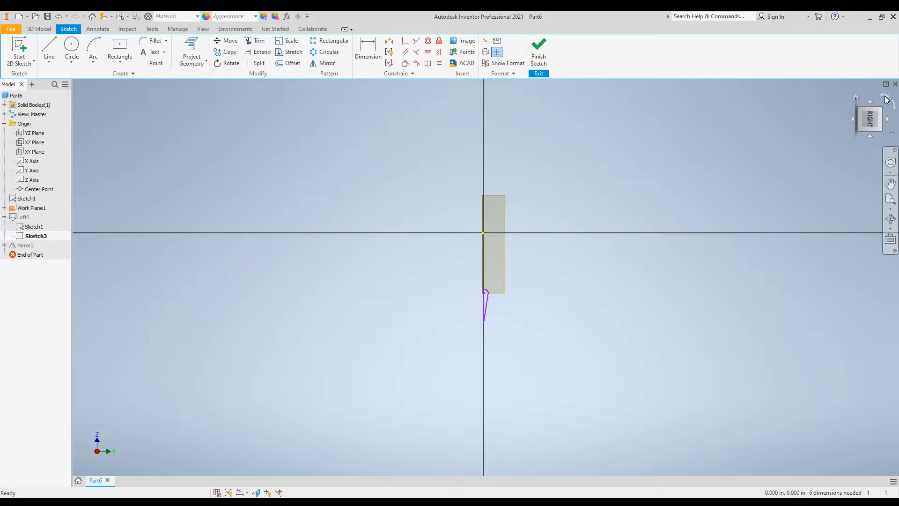
pyautogui.rightClick(885, 97)
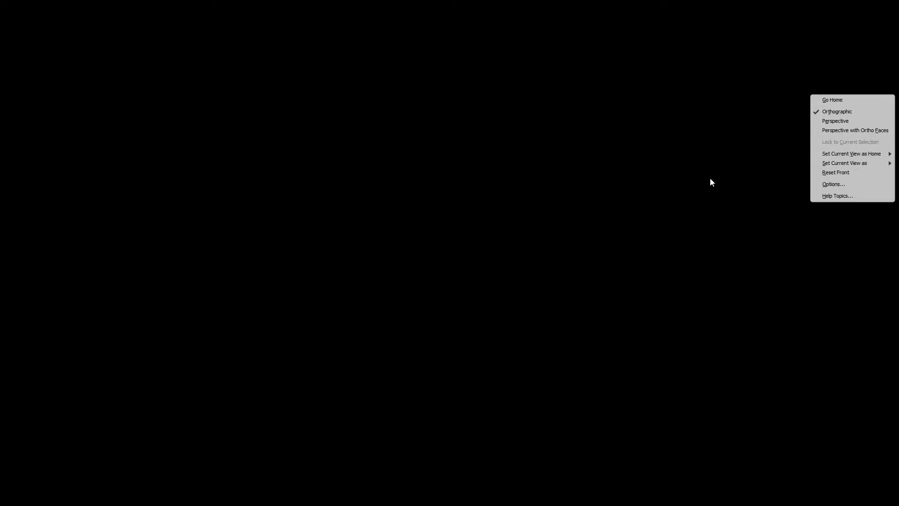
pyautogui.click(711, 178)
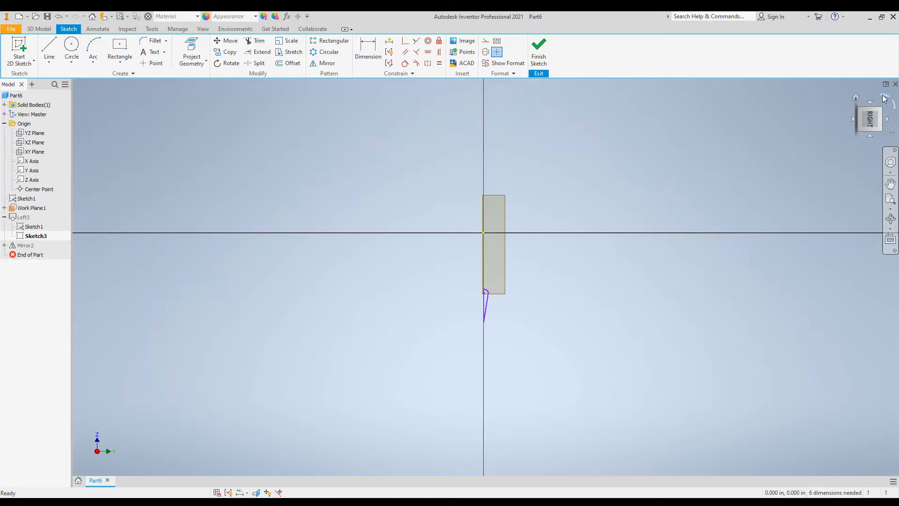
pyautogui.click(885, 97)
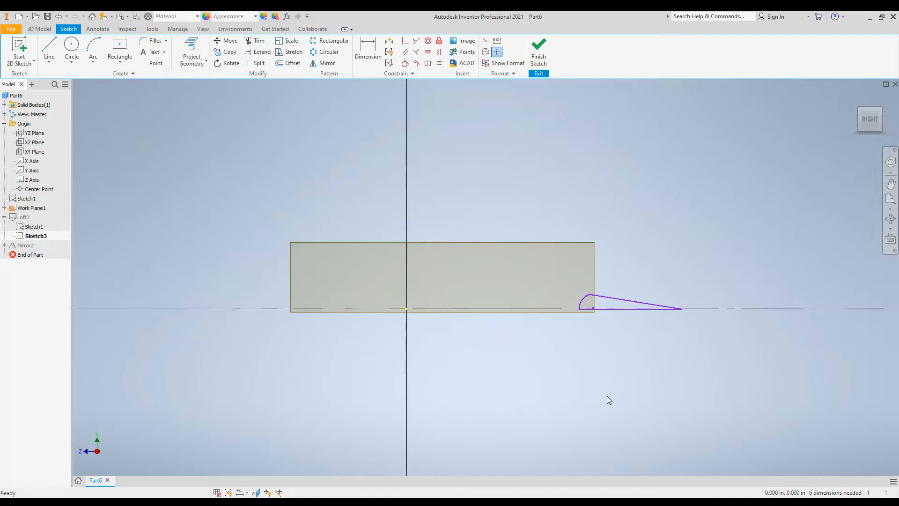
pyautogui.rightClick(625, 303)
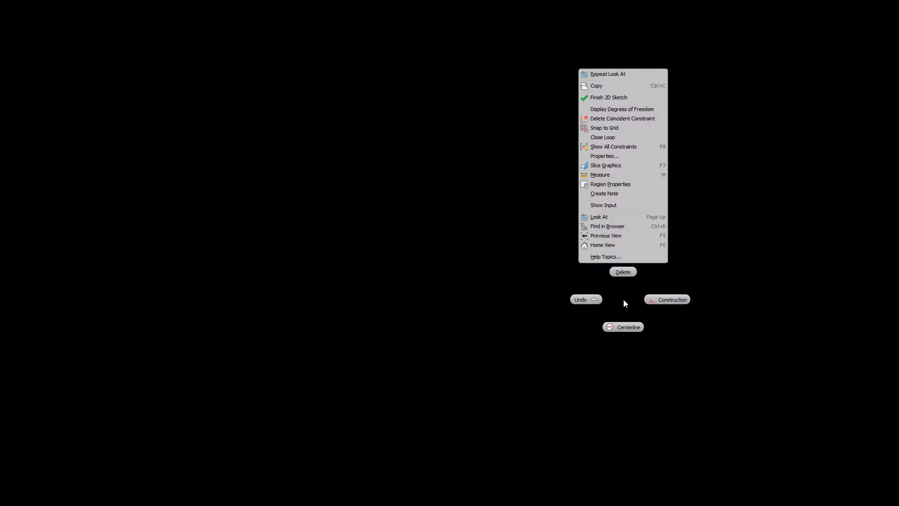
pyautogui.click(625, 139)
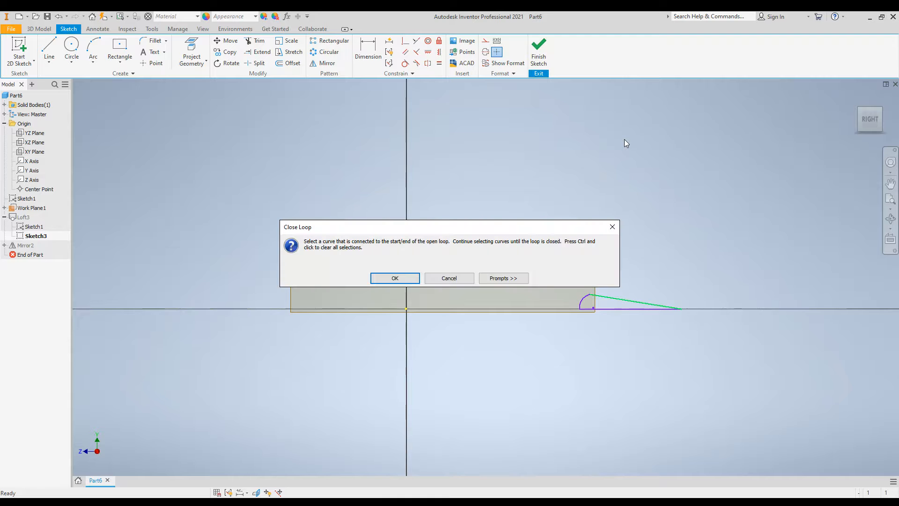
pyautogui.click(395, 278)
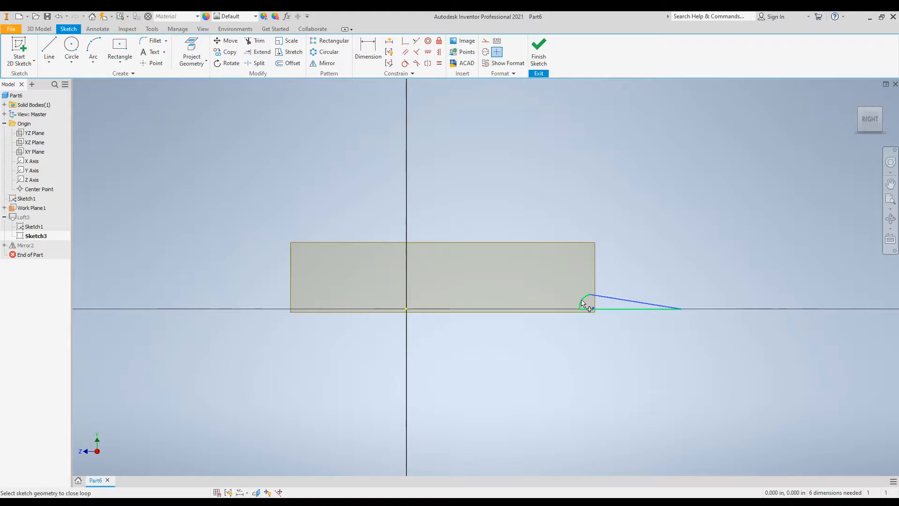
pyautogui.click(582, 302)
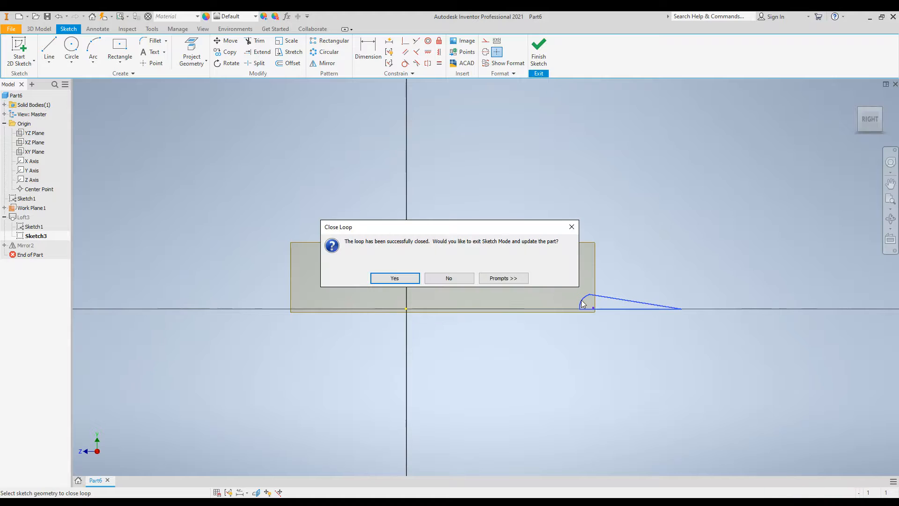
pyautogui.click(392, 277)
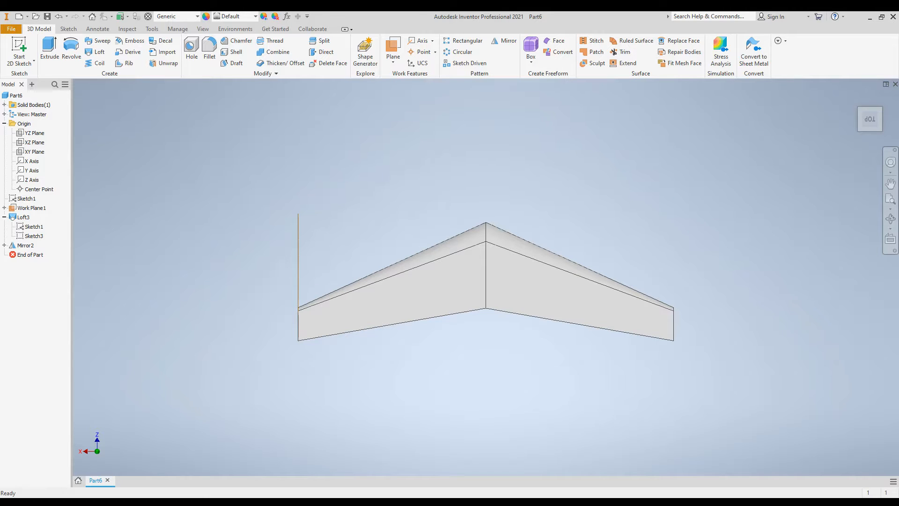
# Save the part as "Sweaptback Wing" in the School Stuff folder as an Autodesk Inventor part file
pyautogui.hotkey('ctrl', 's')
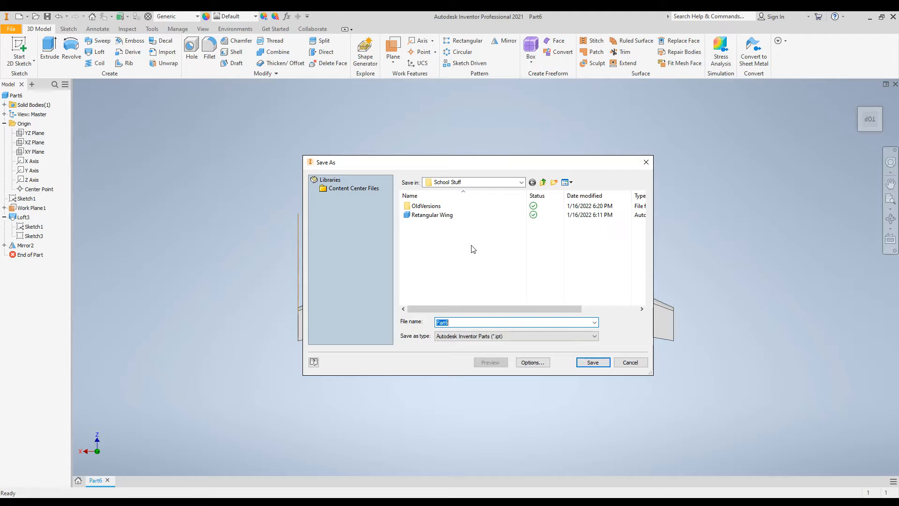
pyautogui.click(522, 184)
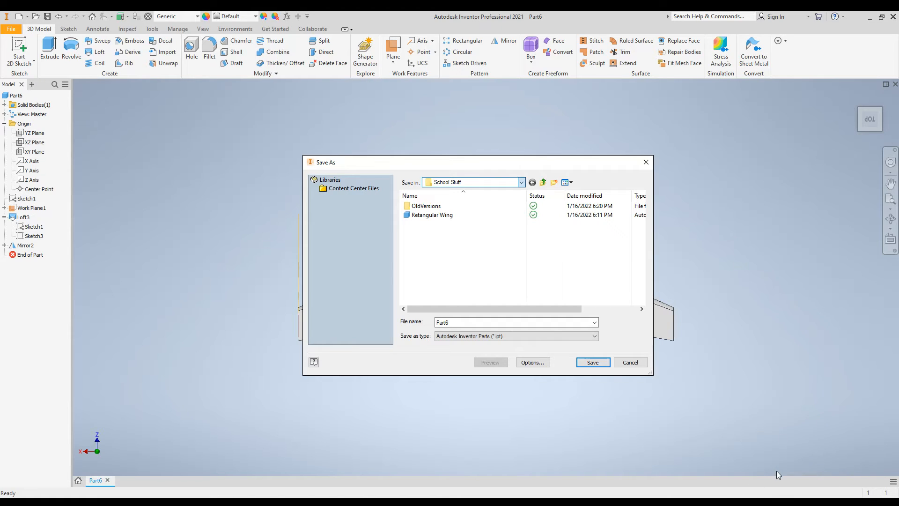
pyautogui.click(604, 261)
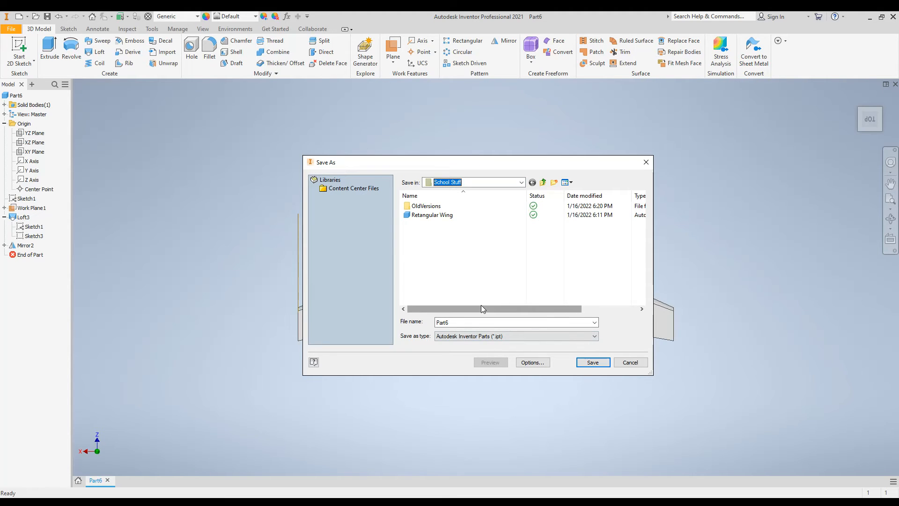
pyautogui.doubleClick(466, 321)
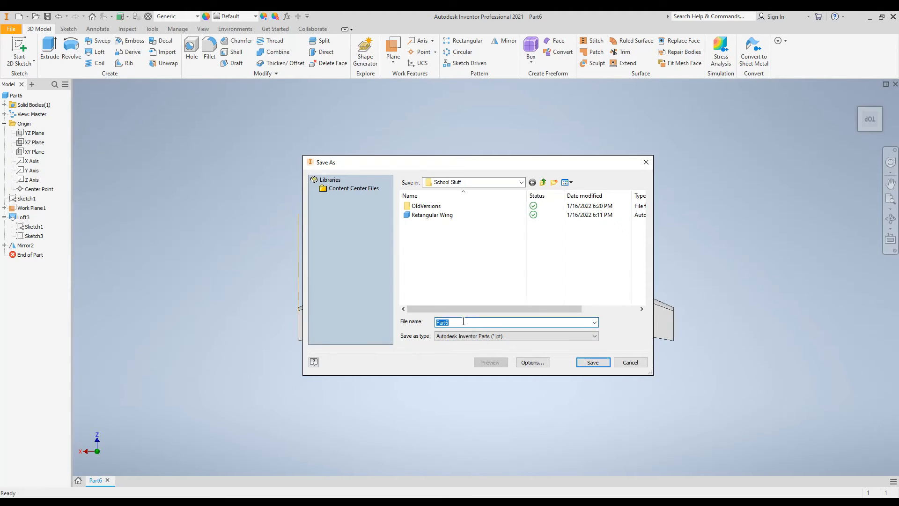
pyautogui.write('Sweaptback Wing')
pyautogui.click(593, 362)
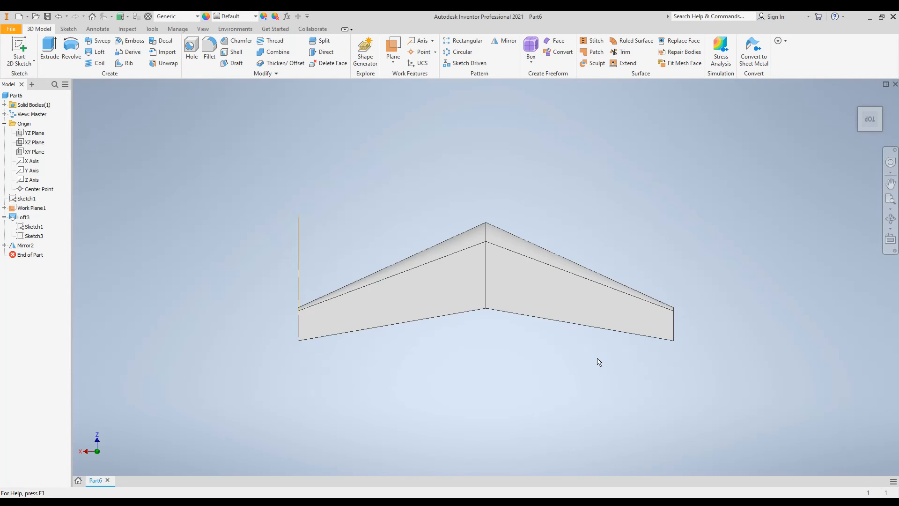